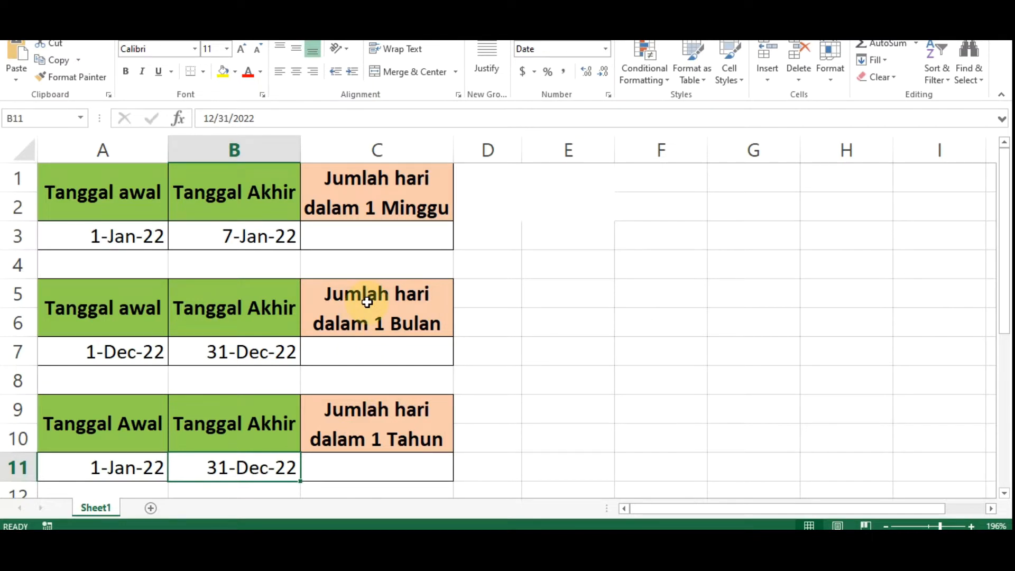
- Examine the start and end dates in A3 and B3 of the one-week table
left_click(117, 246)
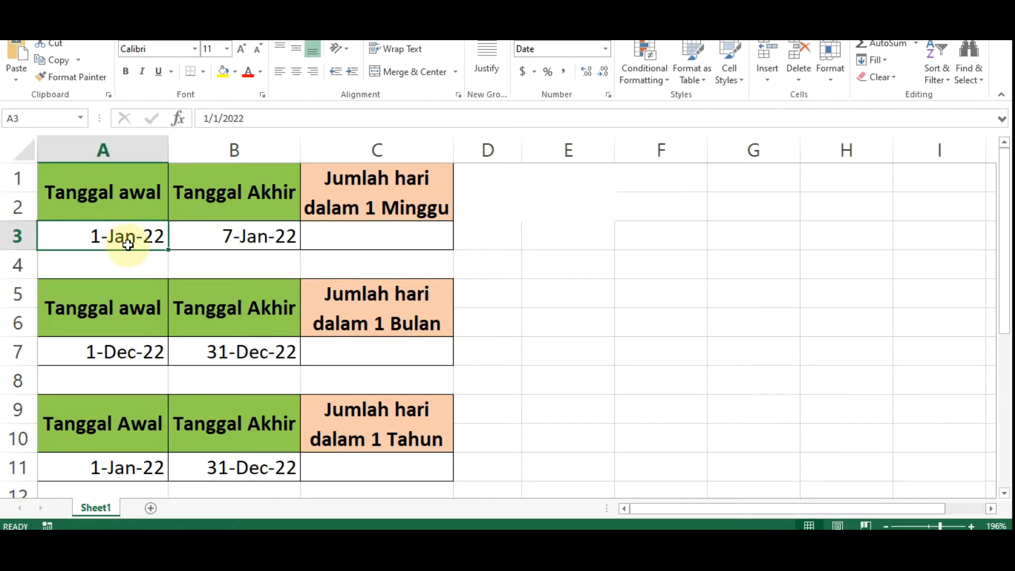
left_click(241, 233)
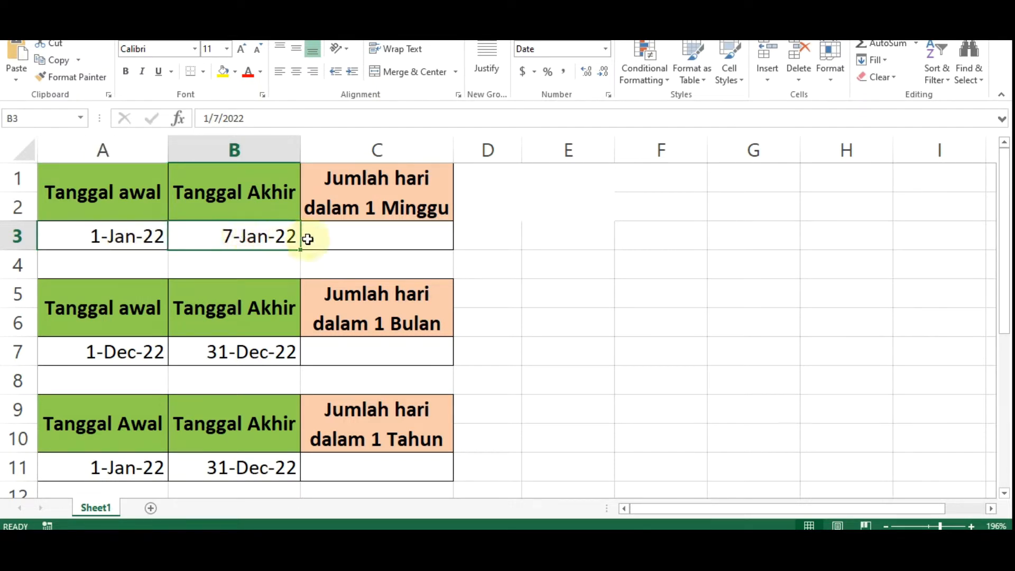
left_click(378, 238)
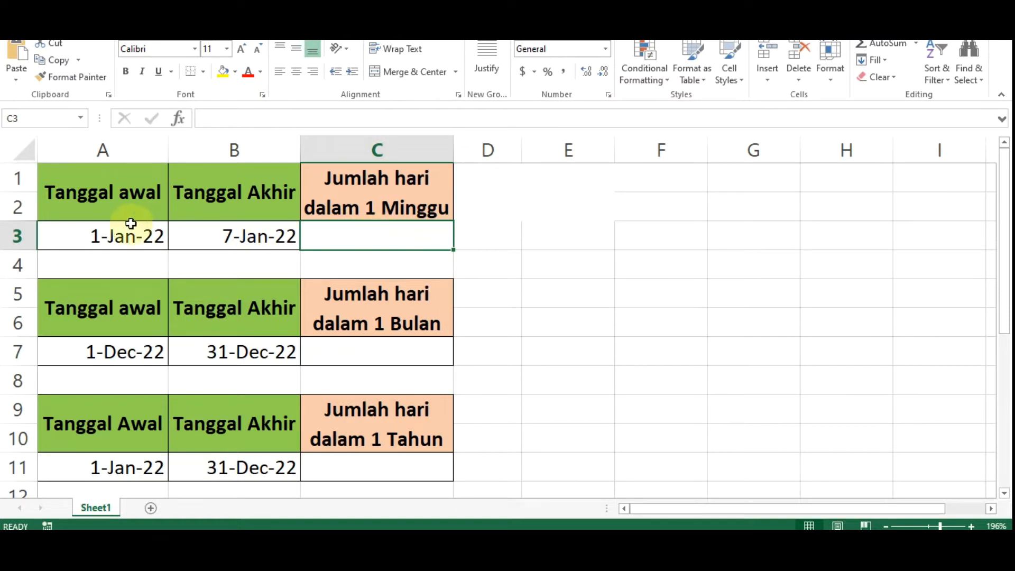
left_click(91, 232)
left_click(211, 234)
left_click(73, 236)
left_click(226, 241)
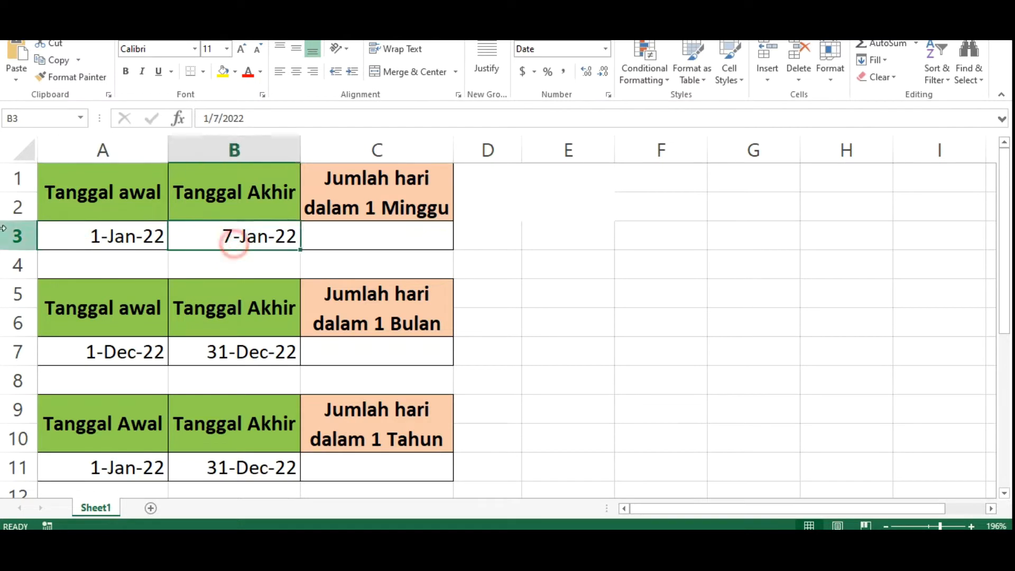
- Enter =DATEDIF(A3,B3,"d")+1 in C3 to calculate the number of days in one week
left_click(343, 236)
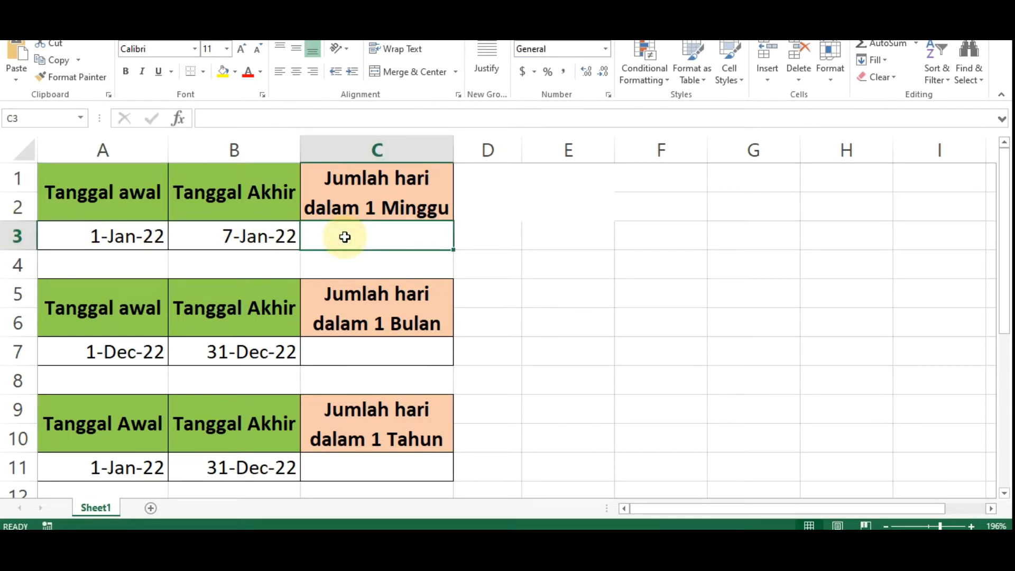
type("=")
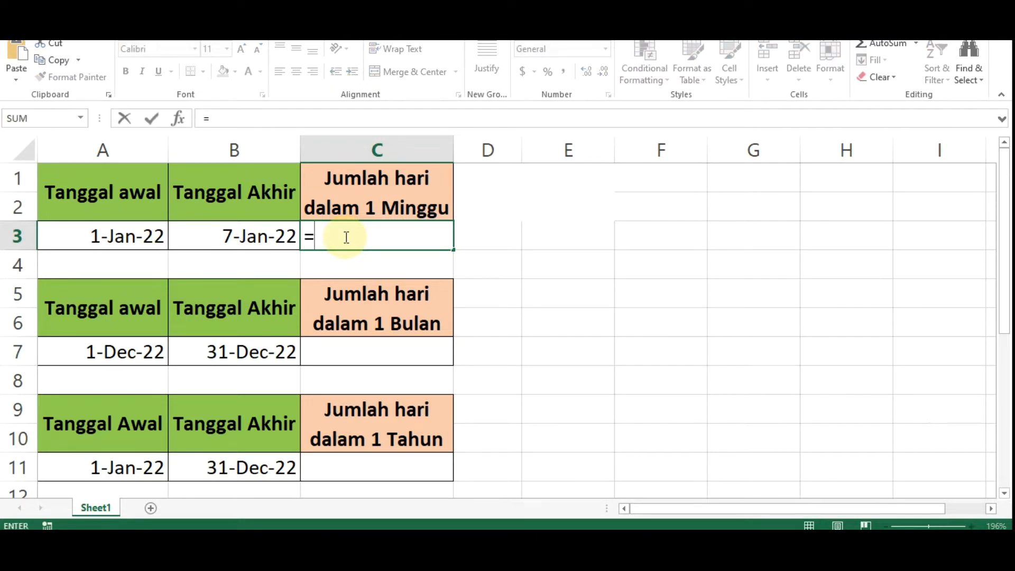
type("dae")
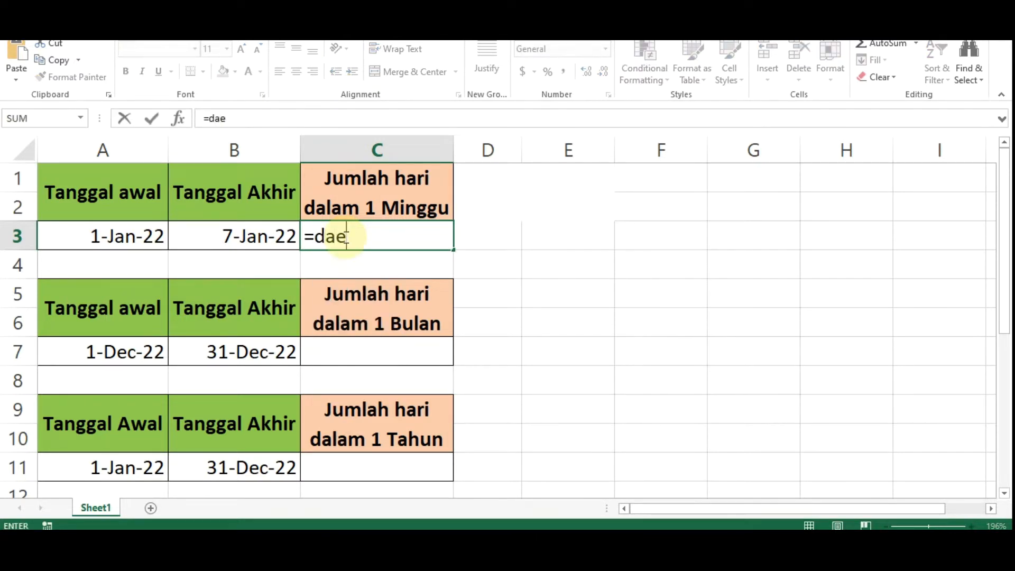
key("BackSpace")
type("tedif")
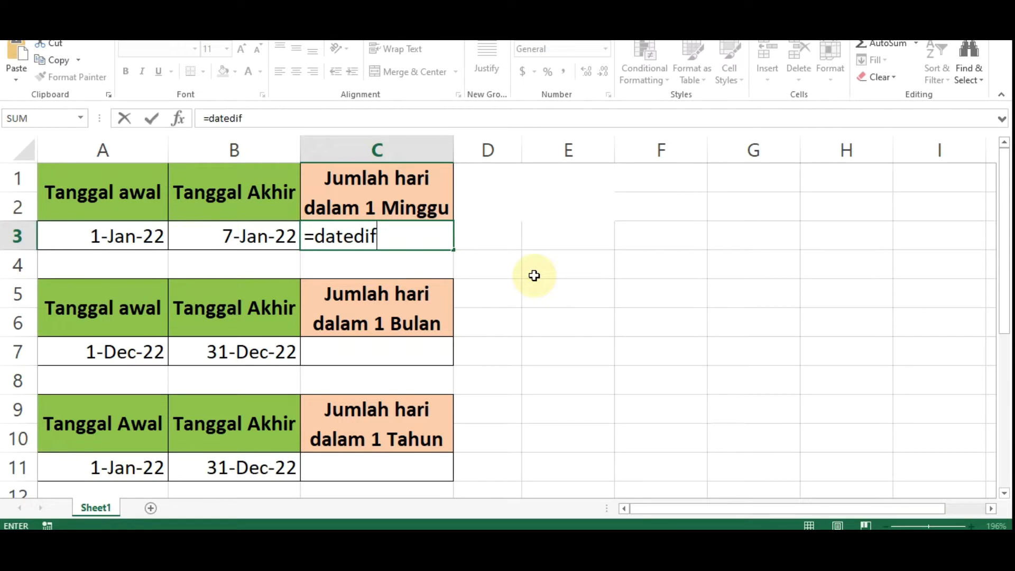
type("(")
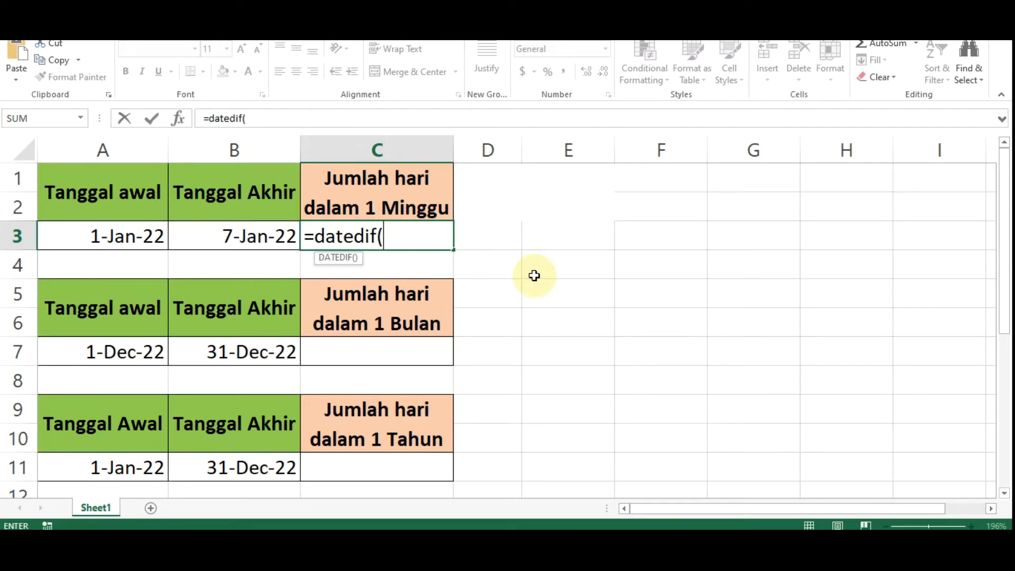
left_click(97, 237)
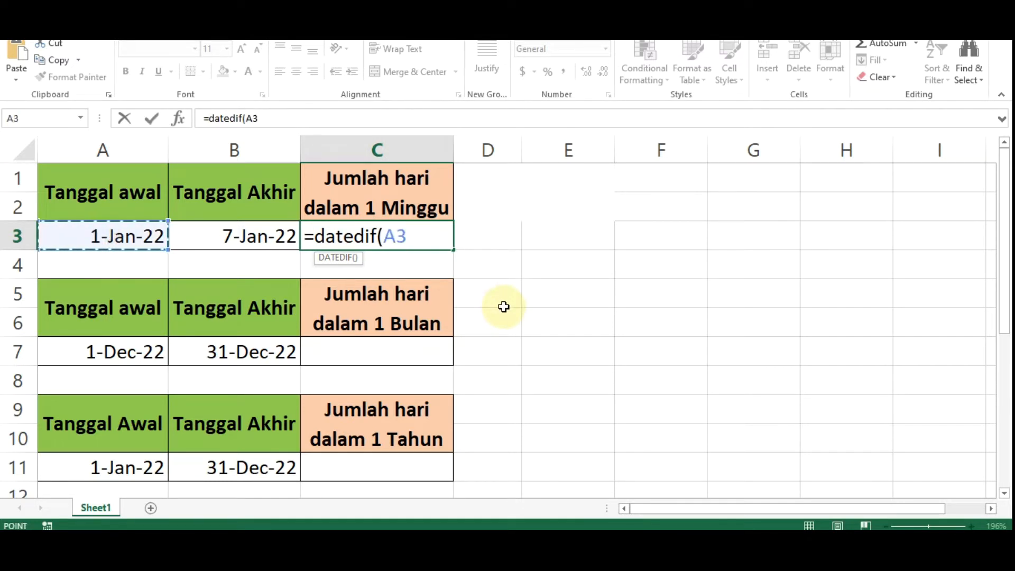
type(",")
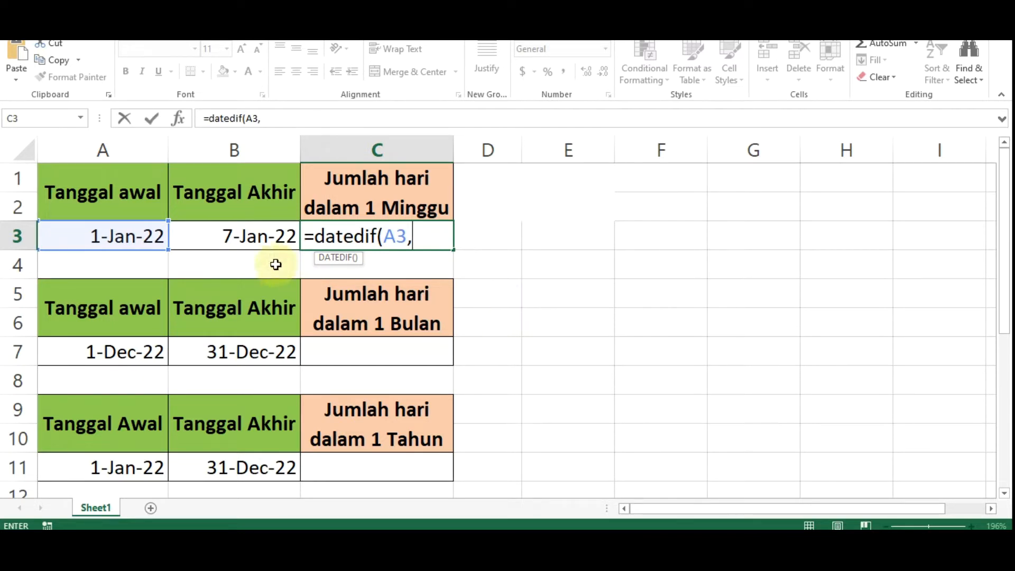
left_click(259, 240)
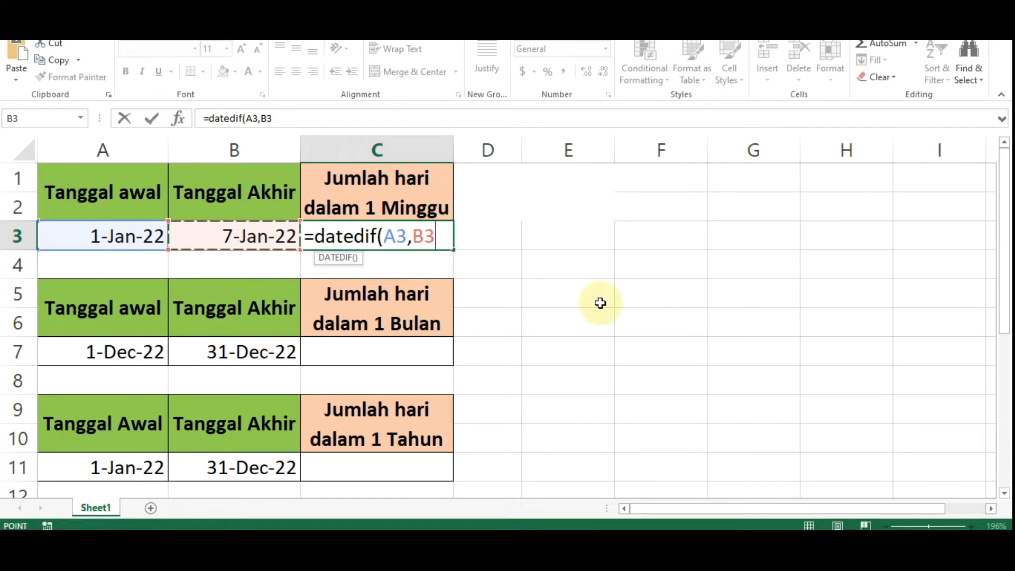
type(",")
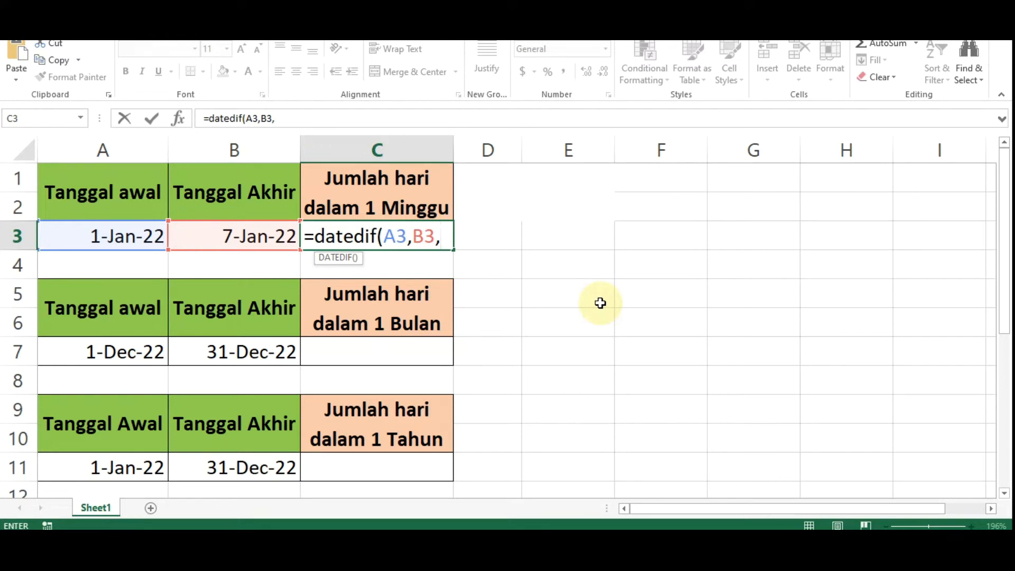
type("\"d\"")
type(")")
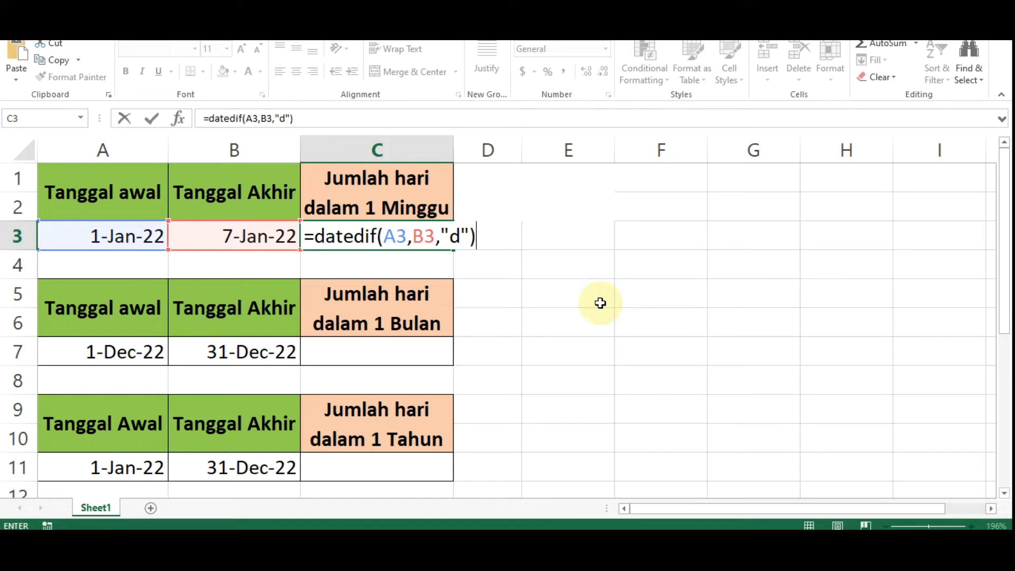
type("+1")
key("Return")
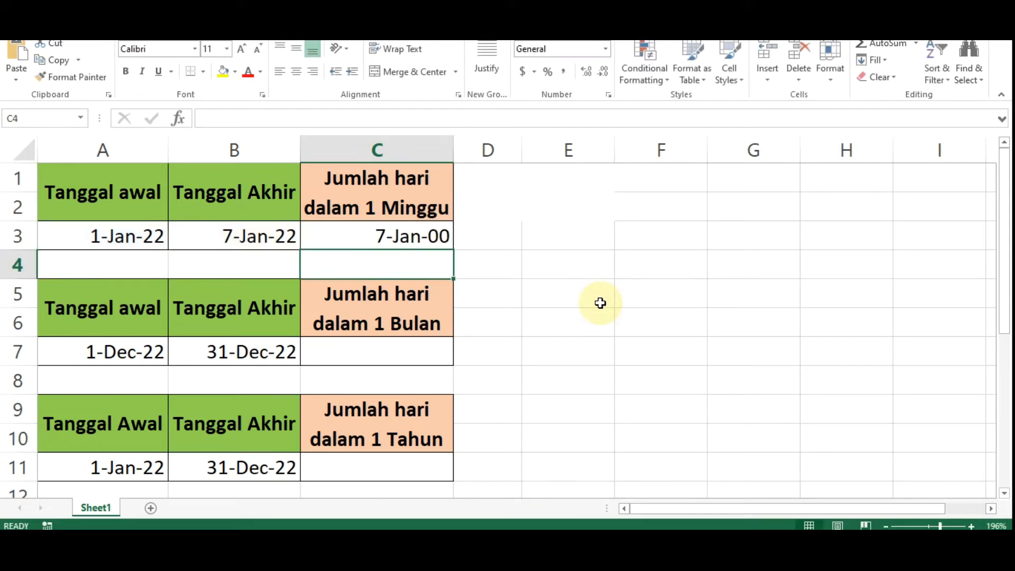
- Set the number format of the one-week result in C3 to General
left_click(405, 242)
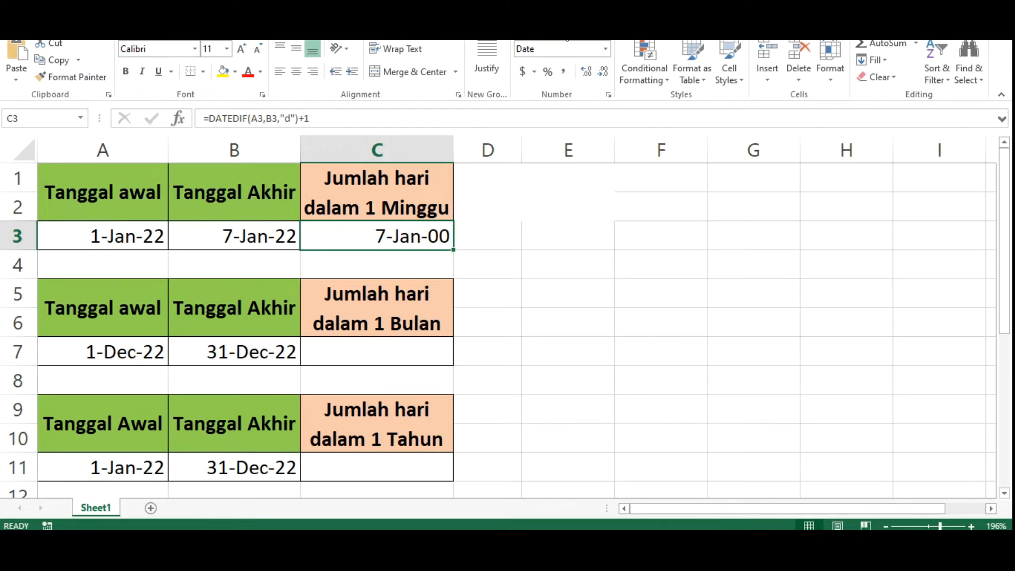
left_click(389, 236)
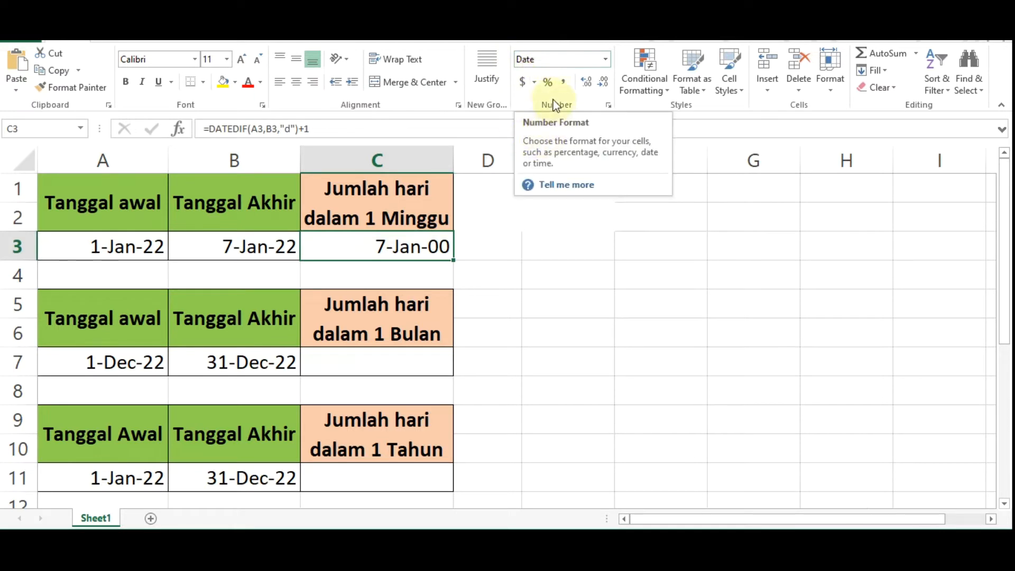
left_click(605, 59)
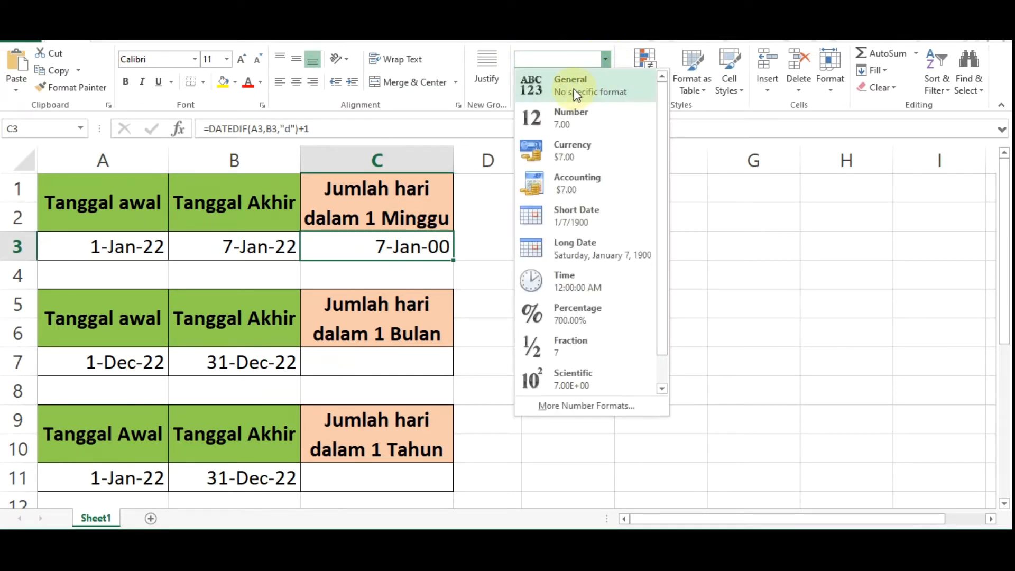
left_click(575, 93)
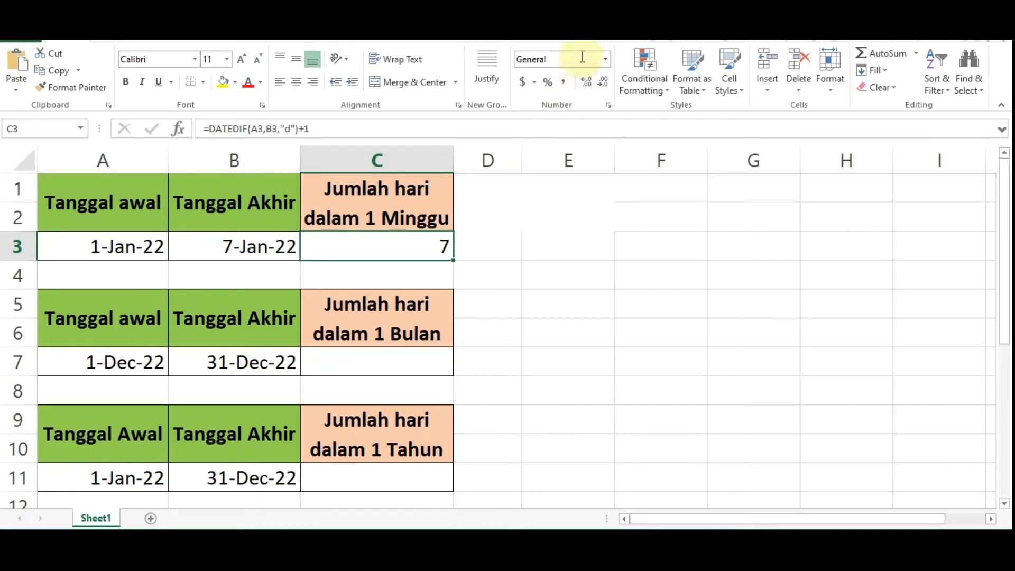
left_click(603, 59)
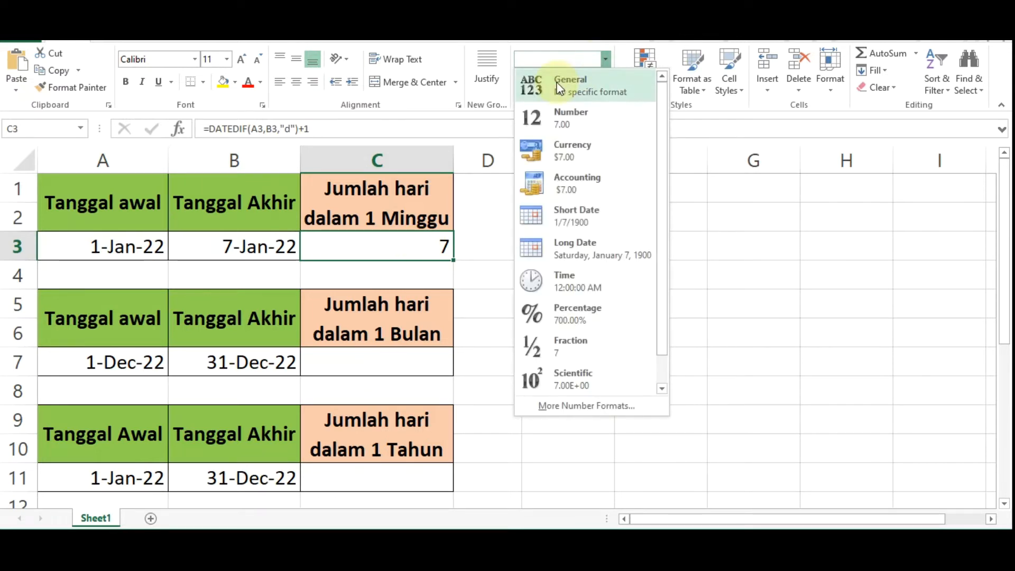
left_click(559, 85)
left_click(408, 245)
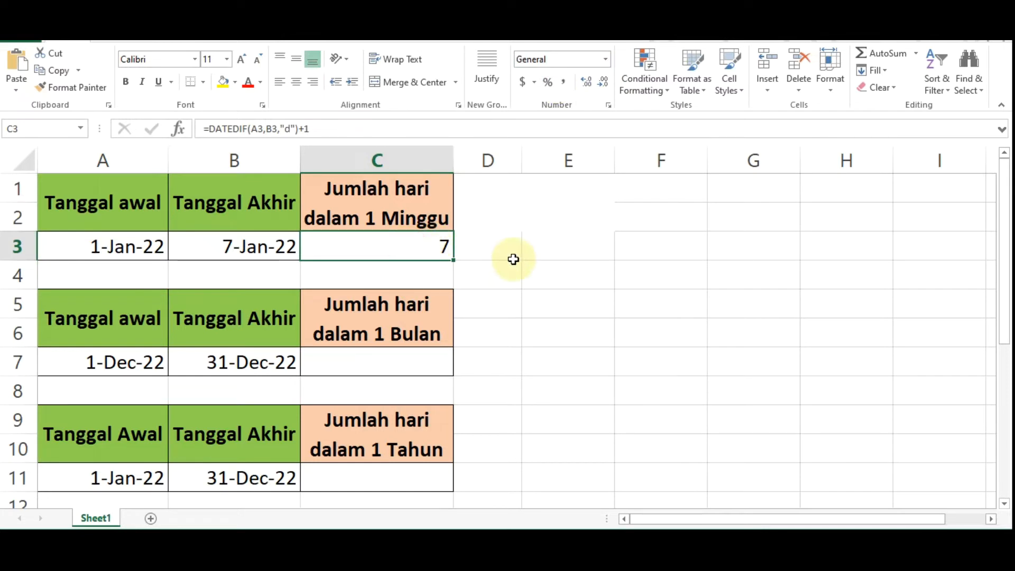
- Remove the +1 from the DATEDIF formula in C3 and compare its result with the dates in A3 and B3
double_click(396, 243)
left_click(495, 246)
left_click_drag(495, 247, 508, 247)
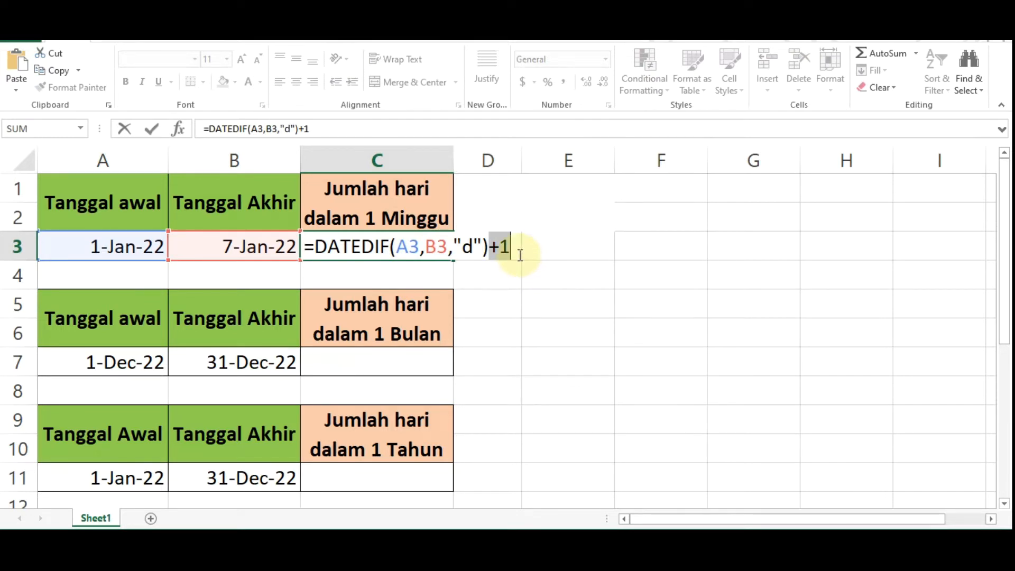
key("BackSpace")
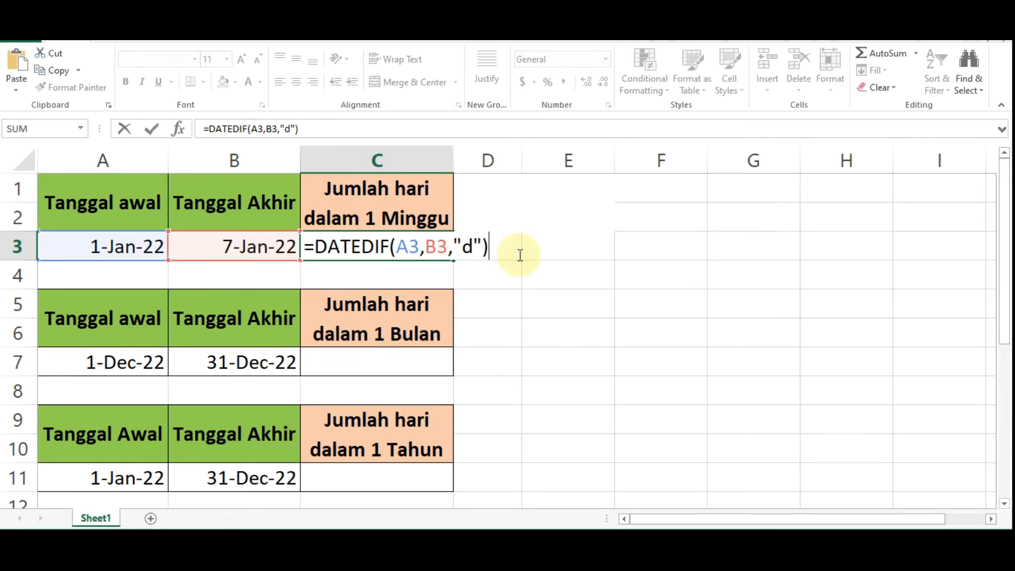
key("Return")
left_click(455, 251)
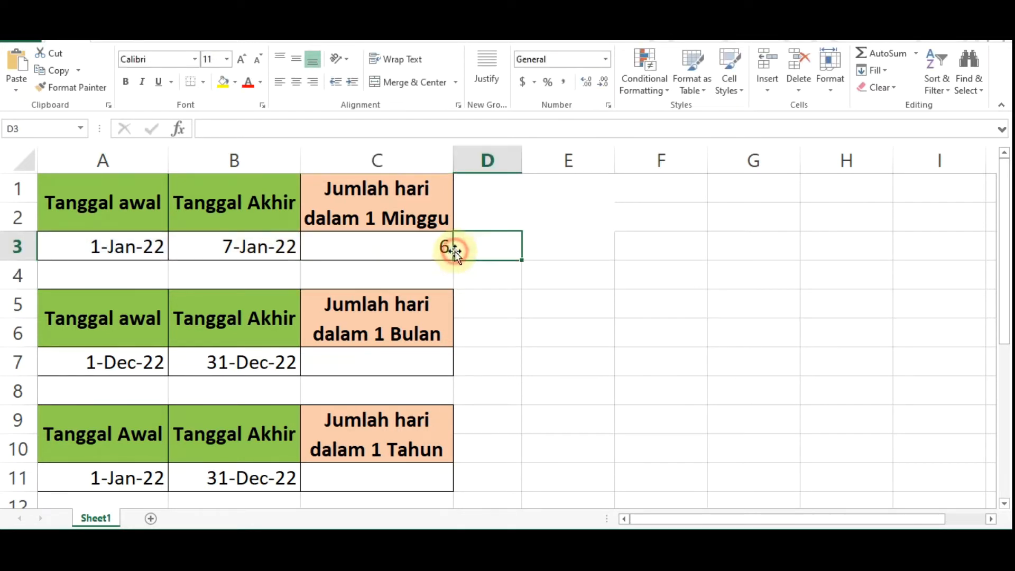
left_click(444, 246)
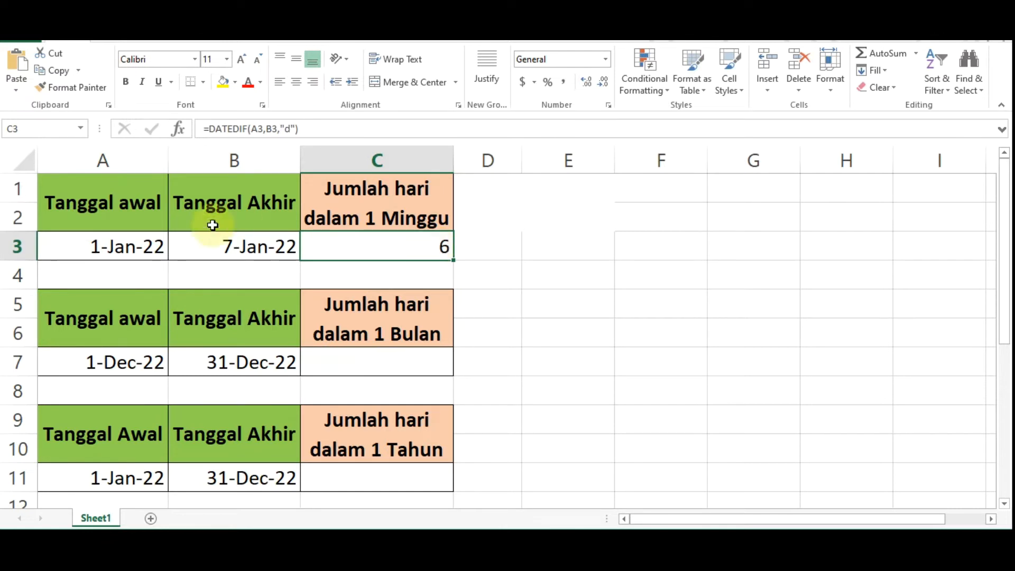
left_click(98, 246)
left_click(221, 247)
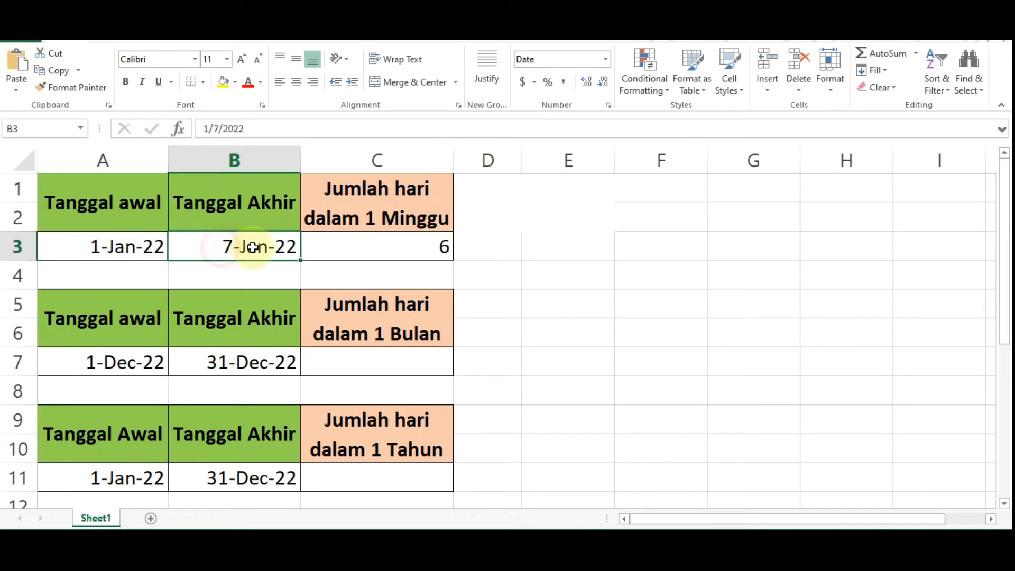
- Append +1 to the end of the DATEDIF formula in C3 again
left_click(402, 247)
double_click(402, 247)
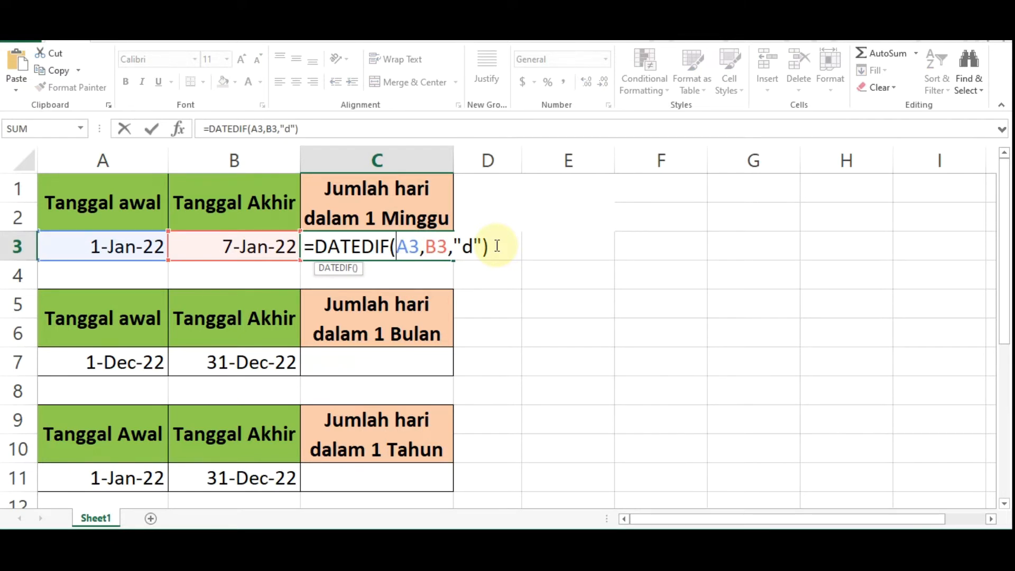
left_click(497, 246)
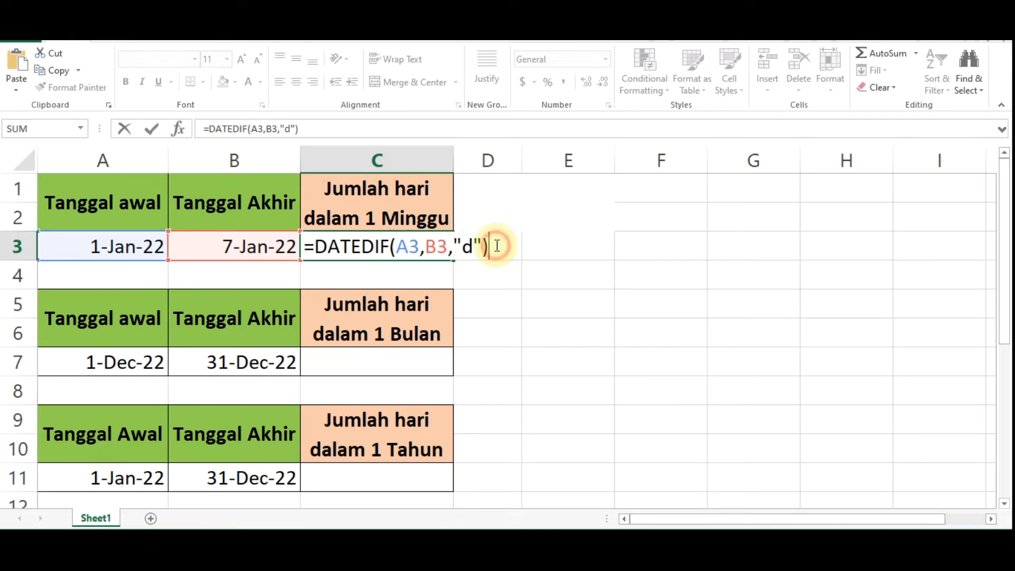
type("+1")
key("Return")
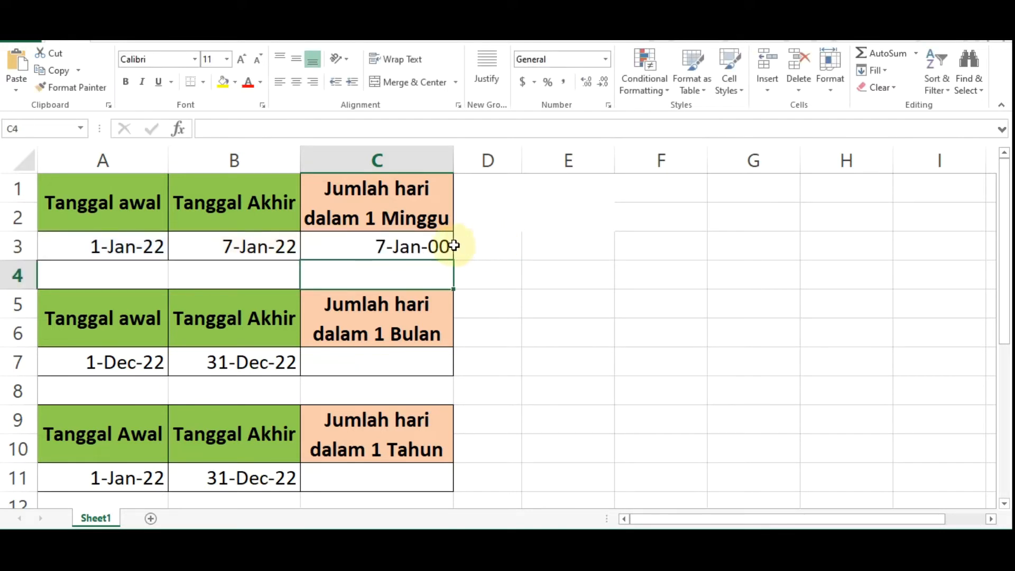
- Reapply the General number format to the recalculated day count in C3
left_click(411, 246)
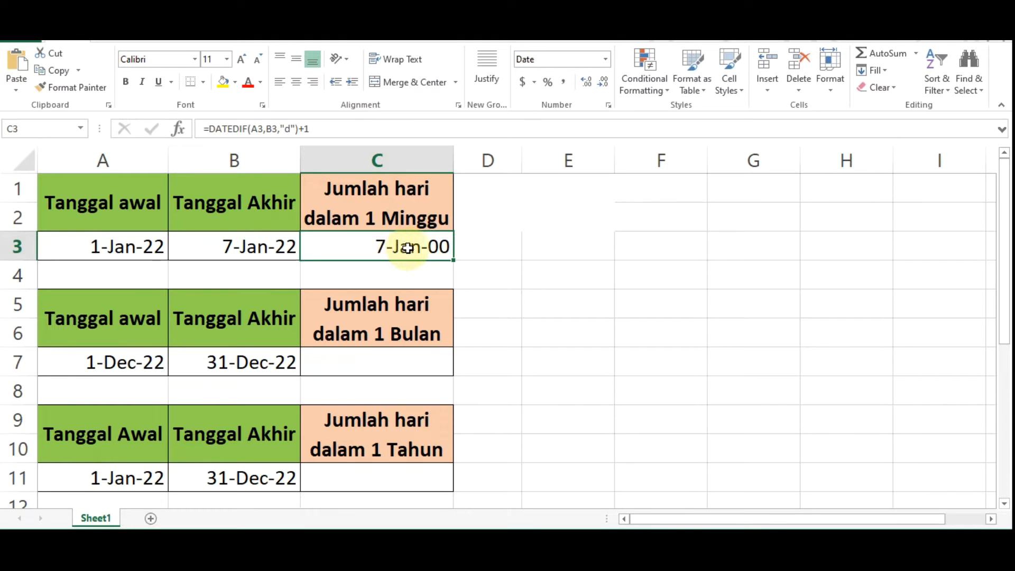
left_click(606, 60)
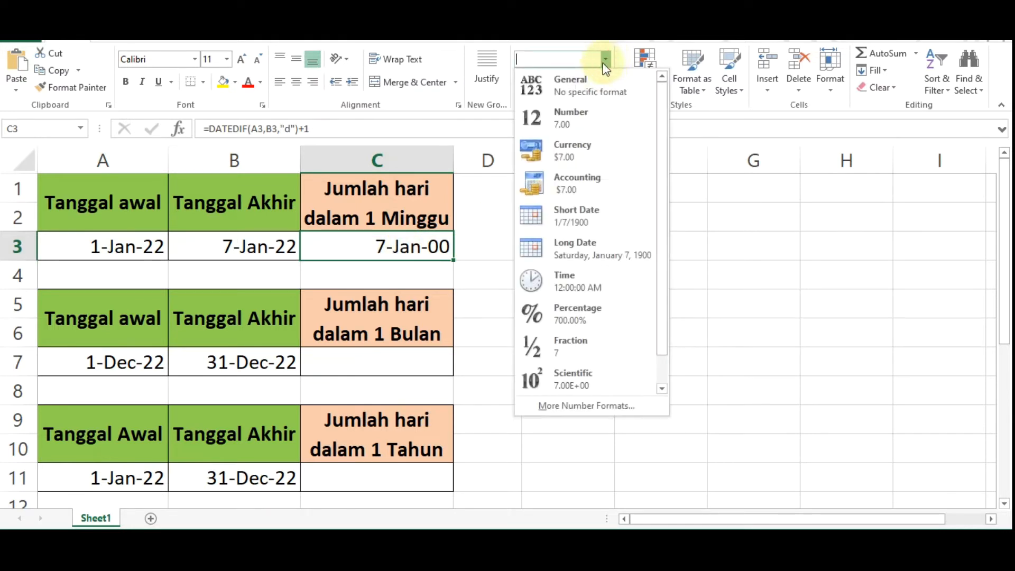
left_click(570, 87)
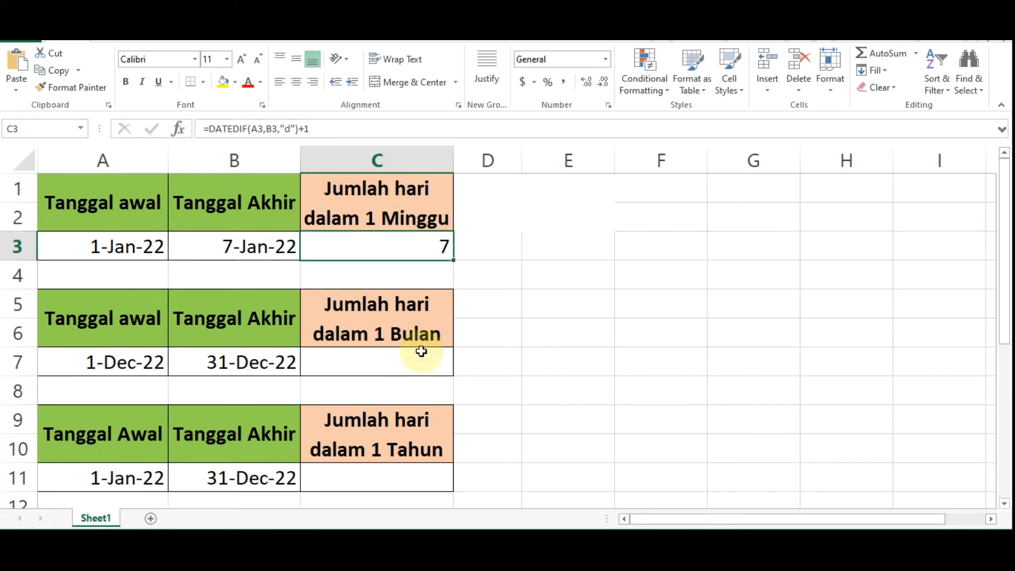
- Review the start and end dates in A7 and B7 of the one-month table
left_click(366, 363)
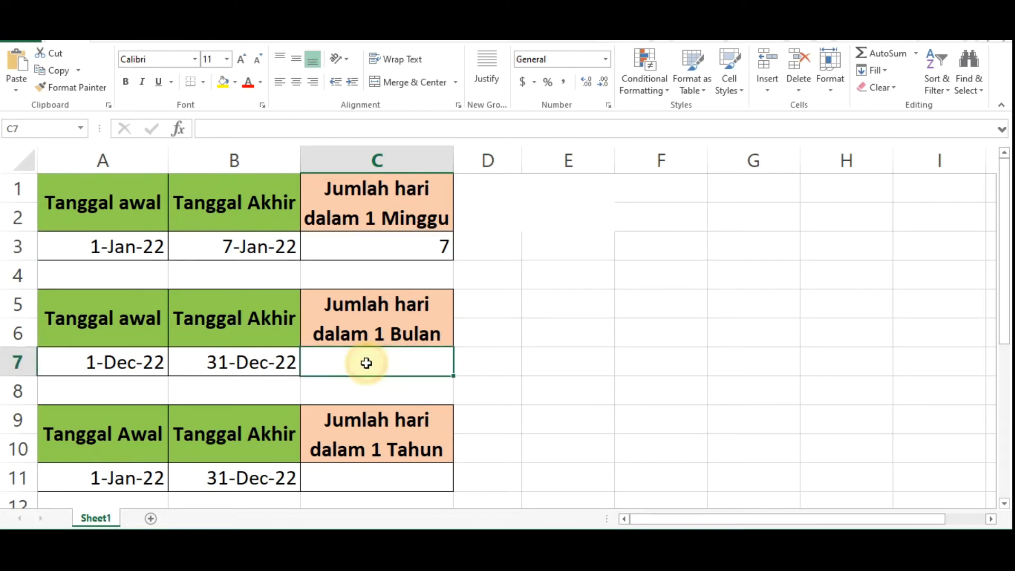
left_click(90, 363)
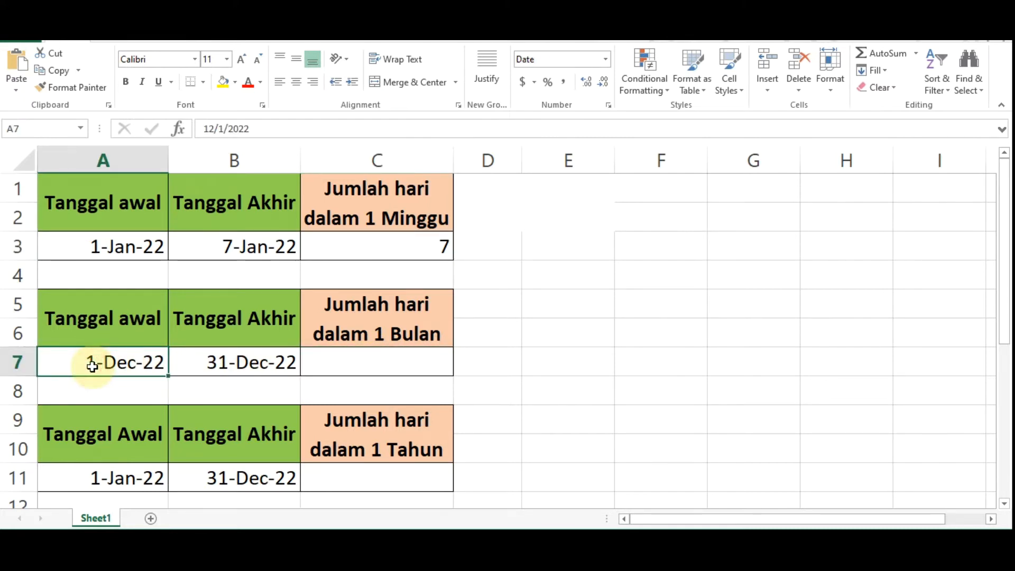
left_click(243, 372)
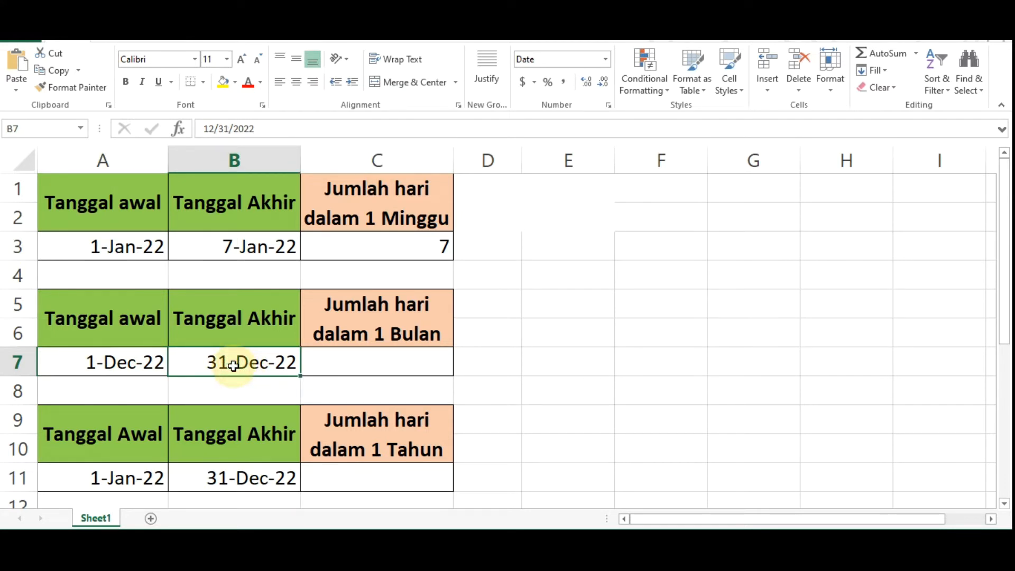
- Enter the formula =DATEDIF(A7,B7,"d")+1 in C7 to count the days in one month
left_click(408, 356)
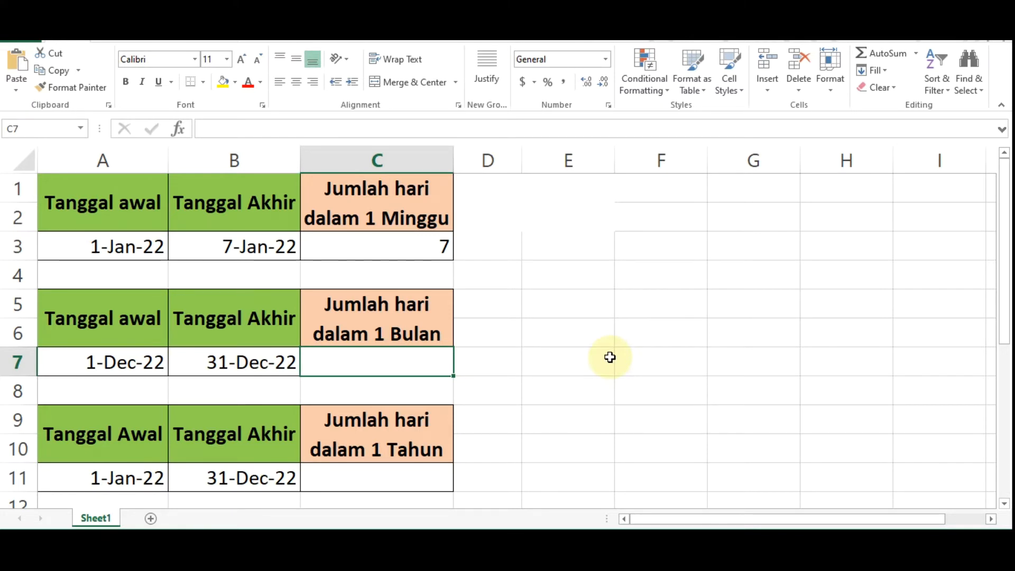
type("=")
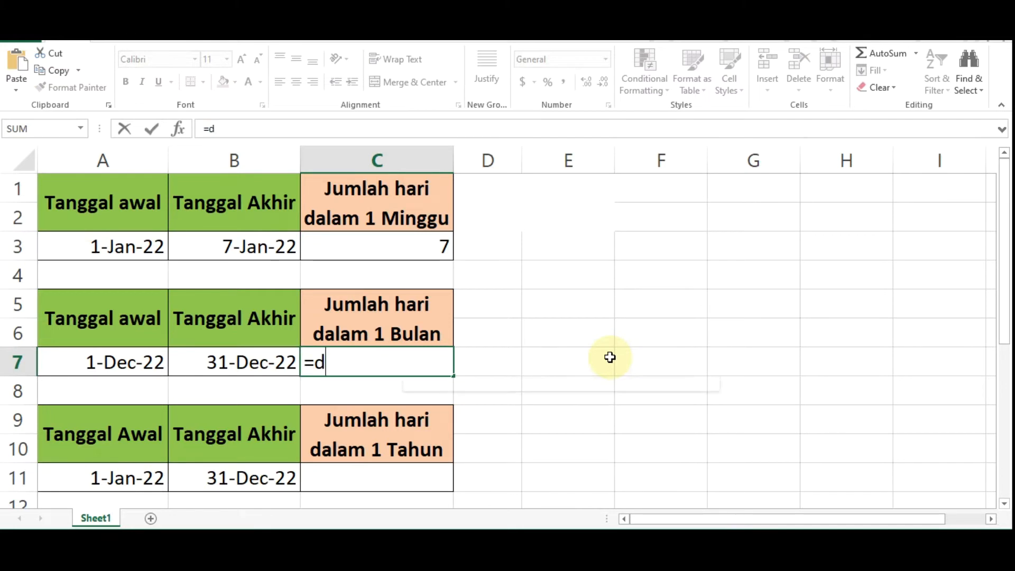
type("date")
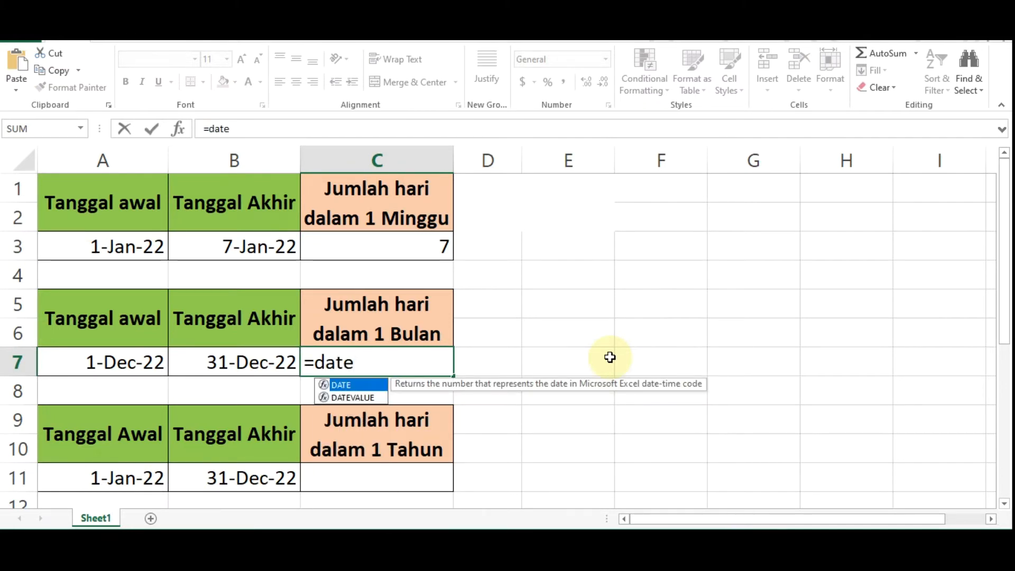
type("dif")
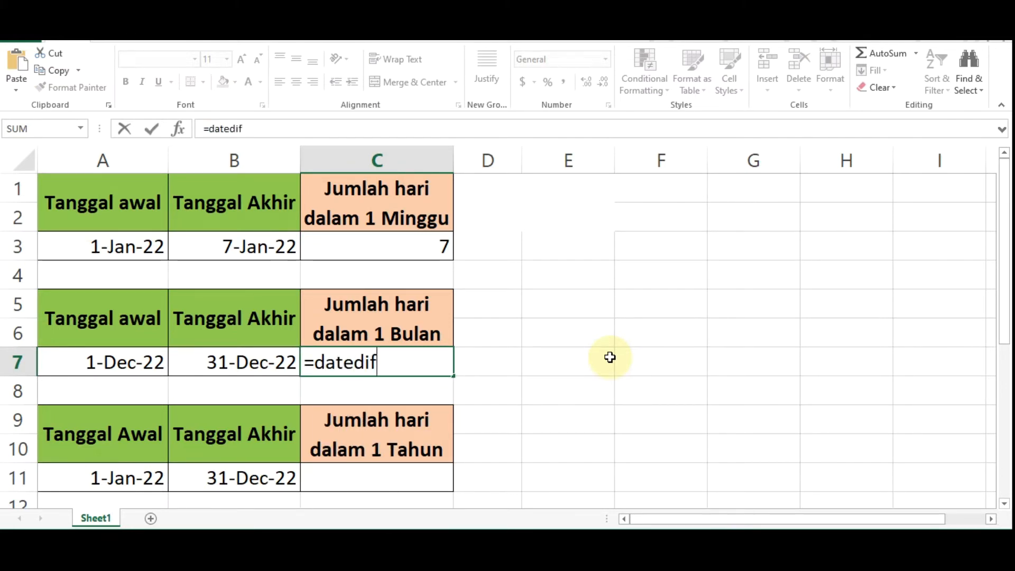
type("(")
left_click(116, 366)
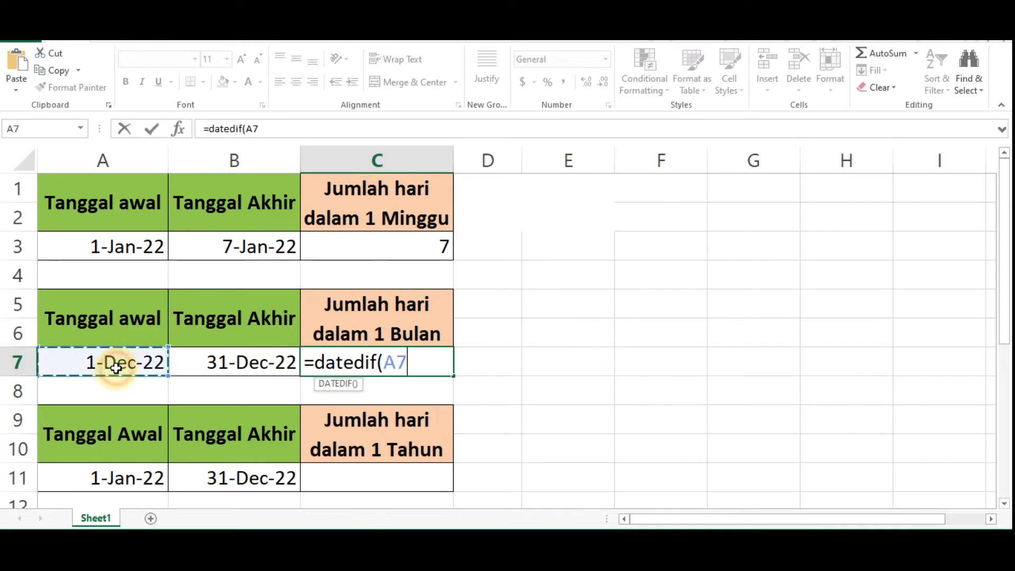
type(",")
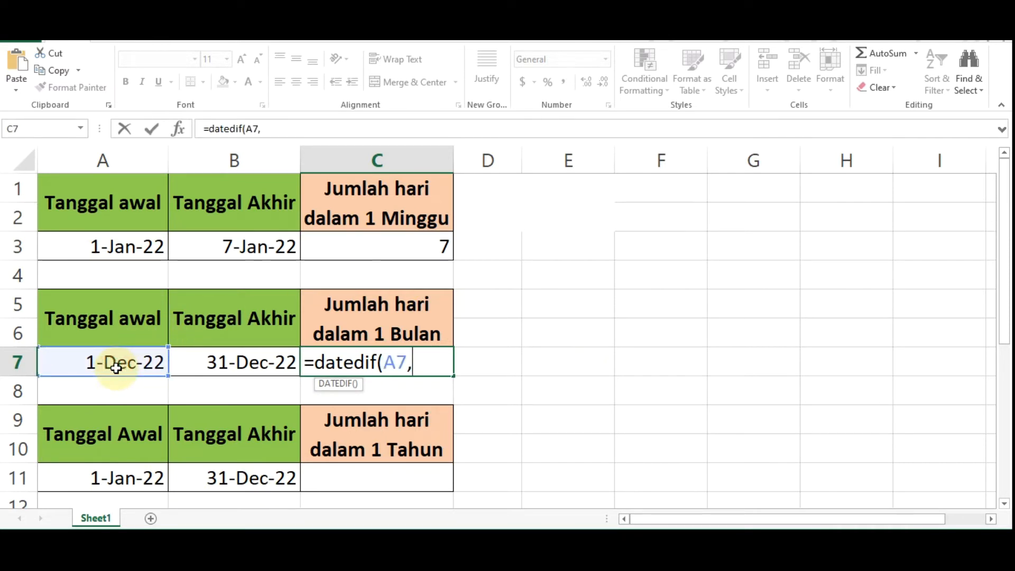
left_click(249, 363)
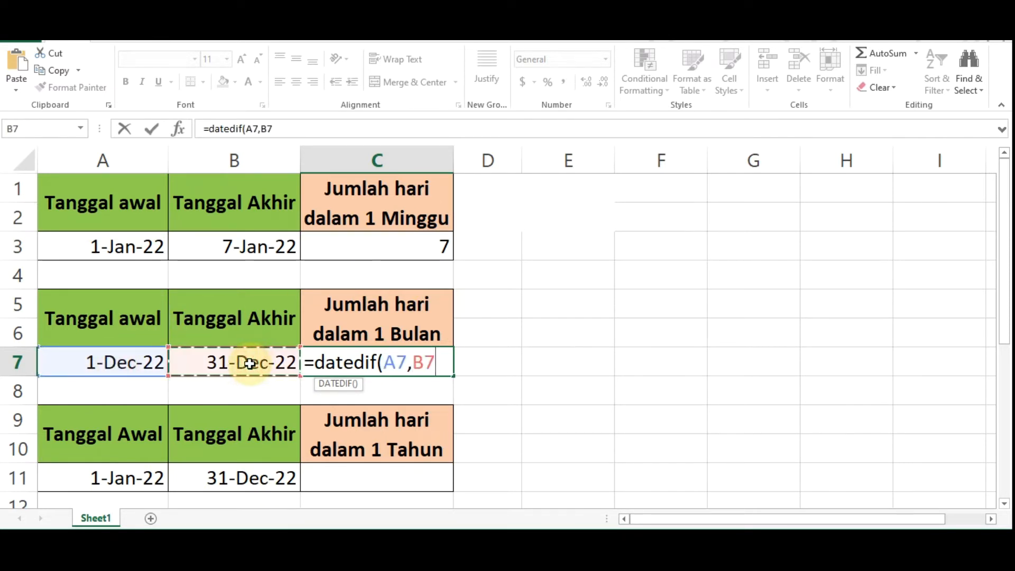
type(",")
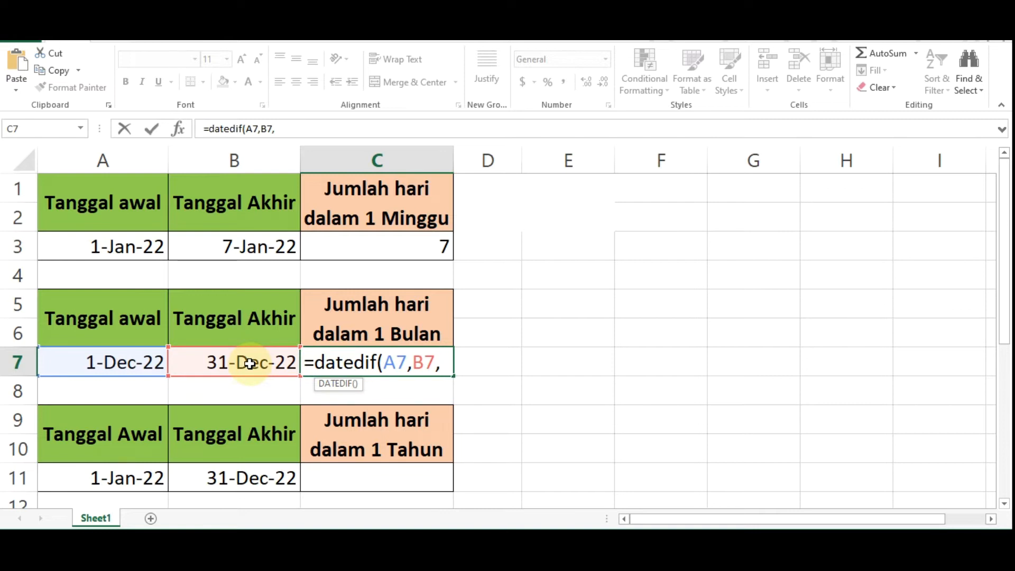
type("\"d\")")
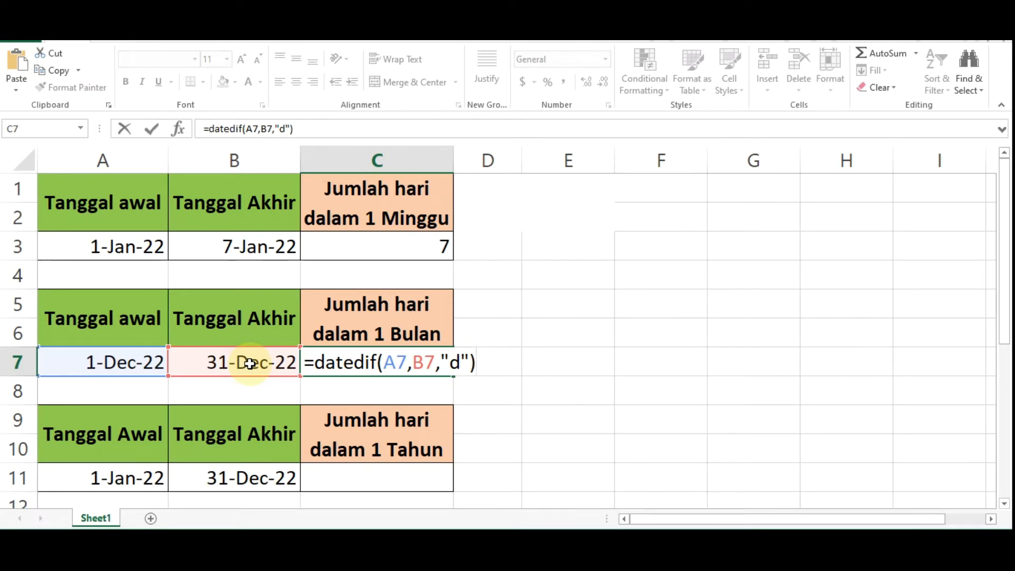
type("+1")
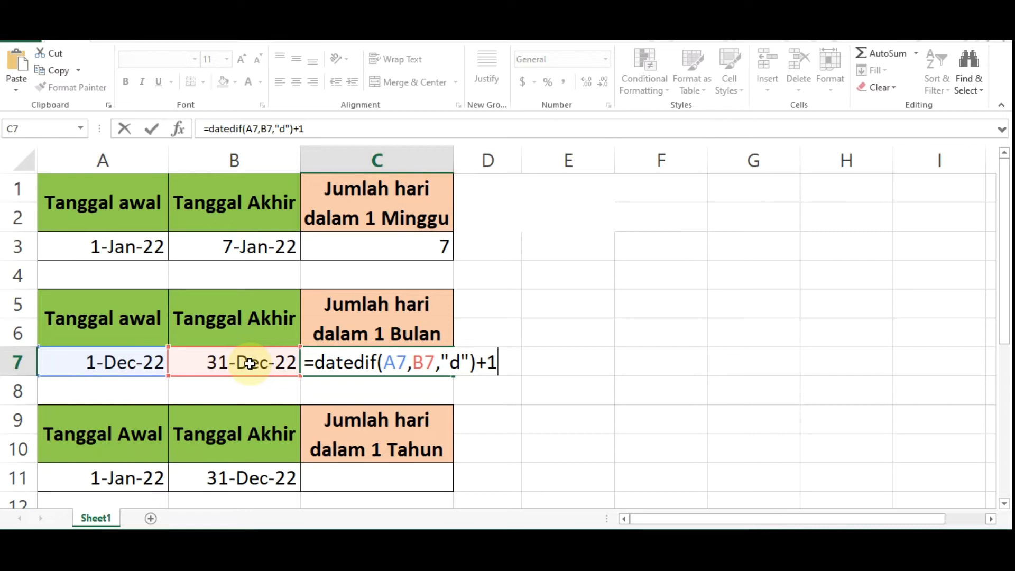
key("Return")
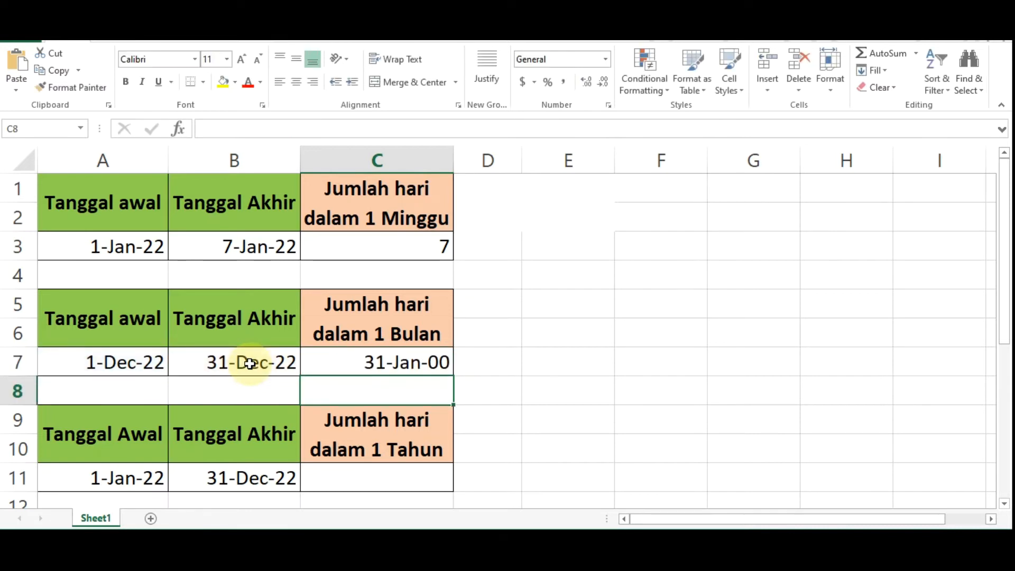
- Apply the General number format to the one-month day count in C7
left_click(377, 358)
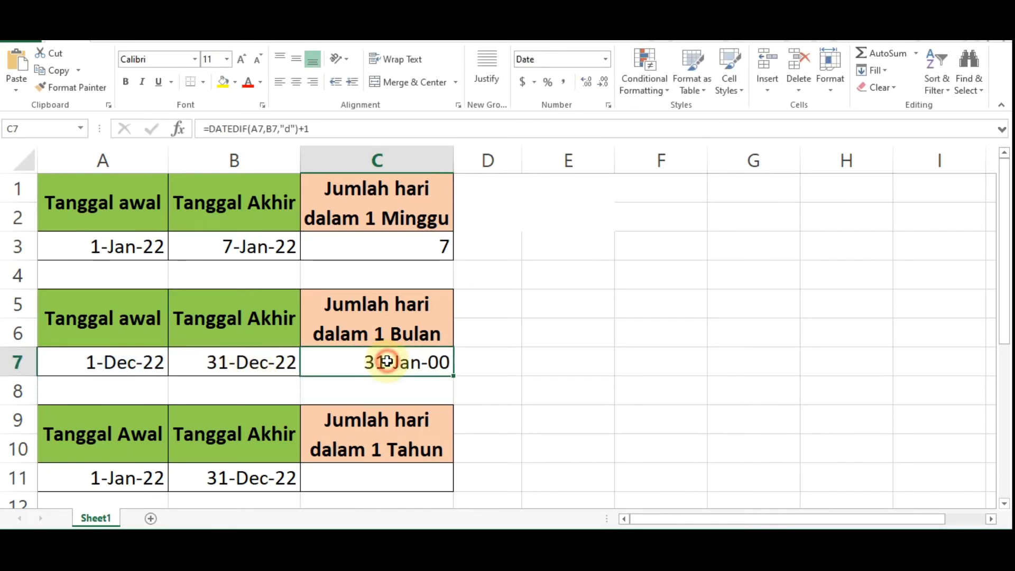
left_click(606, 61)
left_click(555, 82)
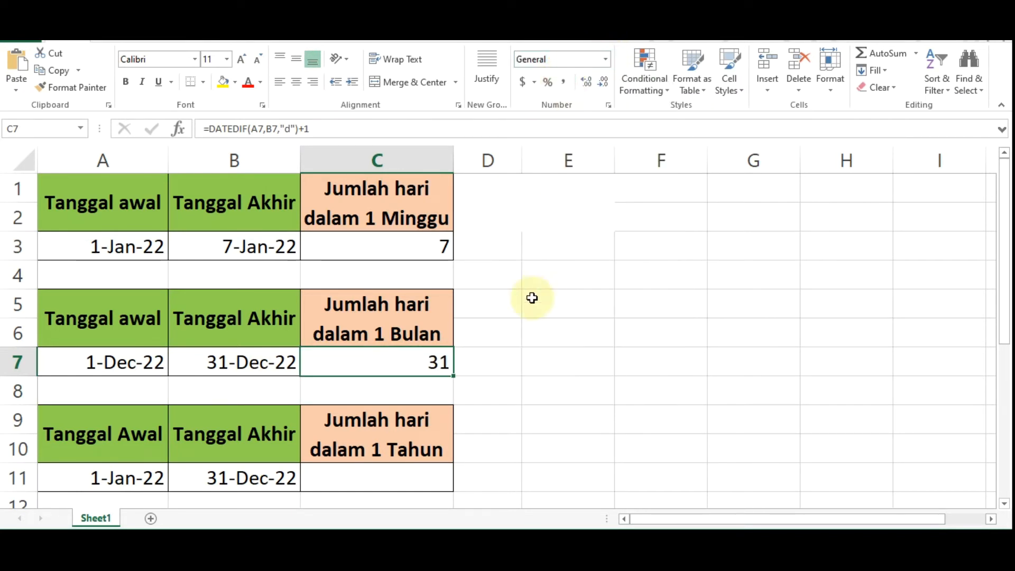
- Compare the day count in C7 with the start and end dates in A7 and B7
left_click(478, 351)
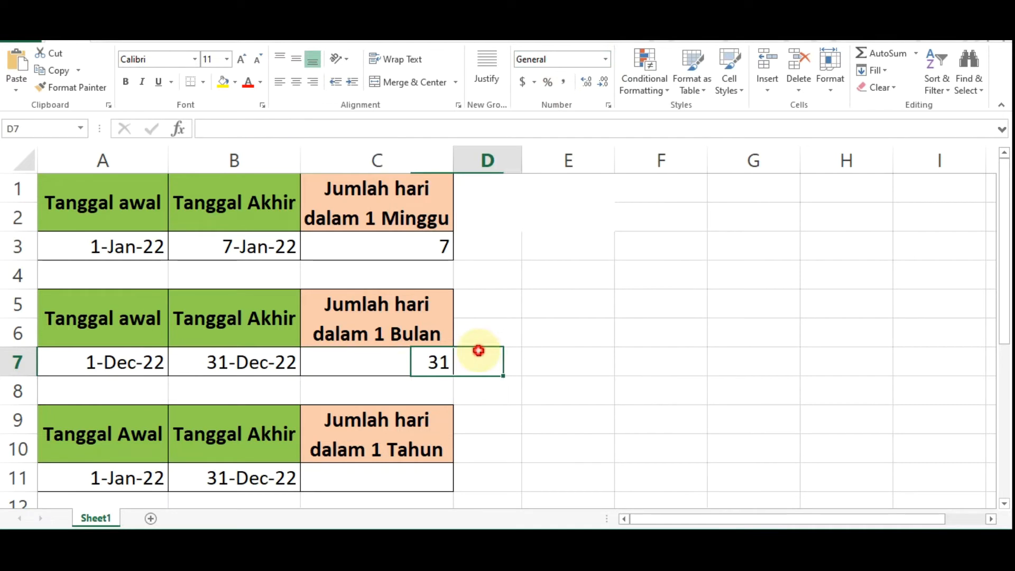
left_click(407, 369)
left_click(143, 366)
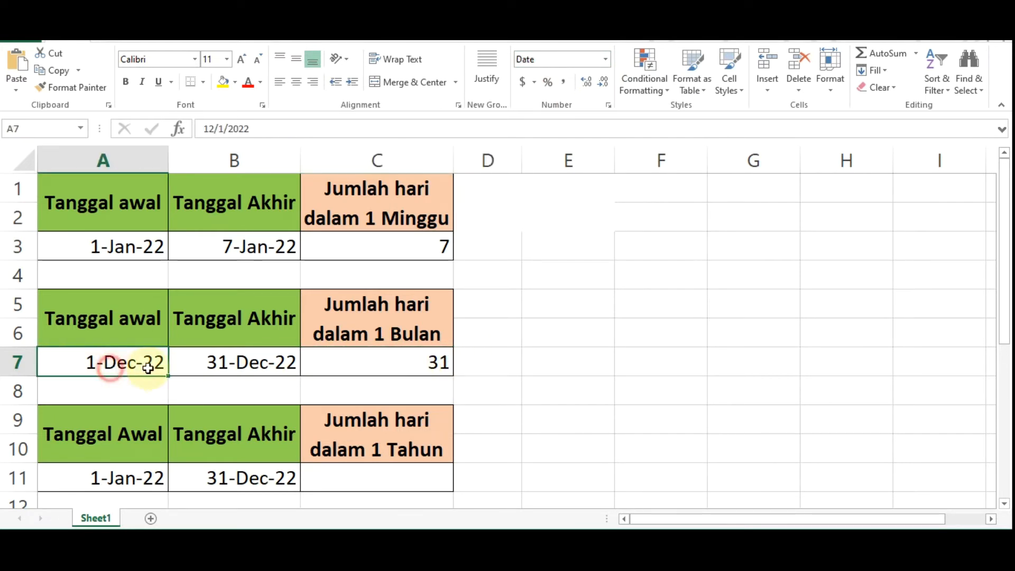
left_click(219, 369)
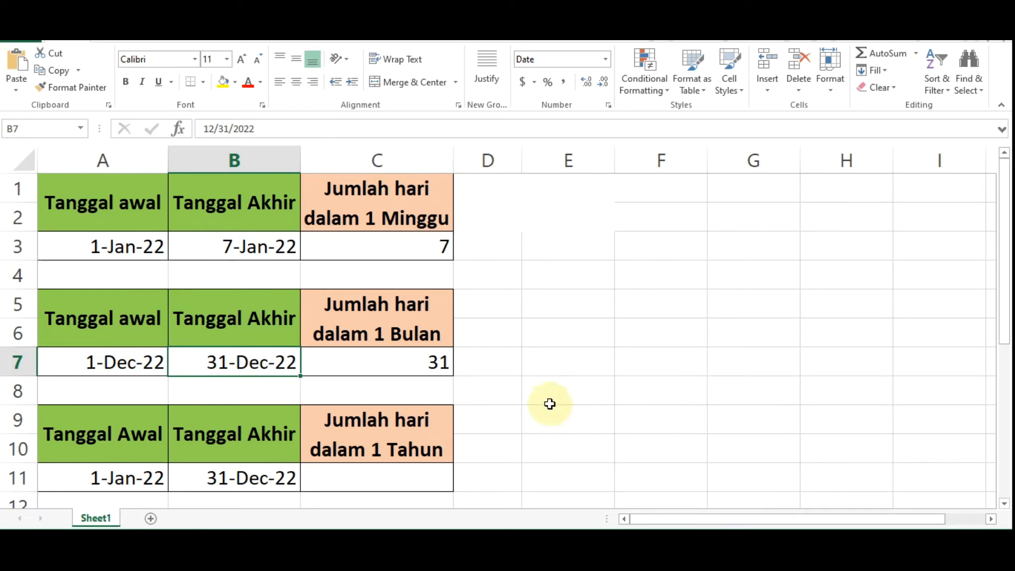
- Review the start and end dates in A11 and B11 of the one-year table
scroll(379, 370, "down", 1)
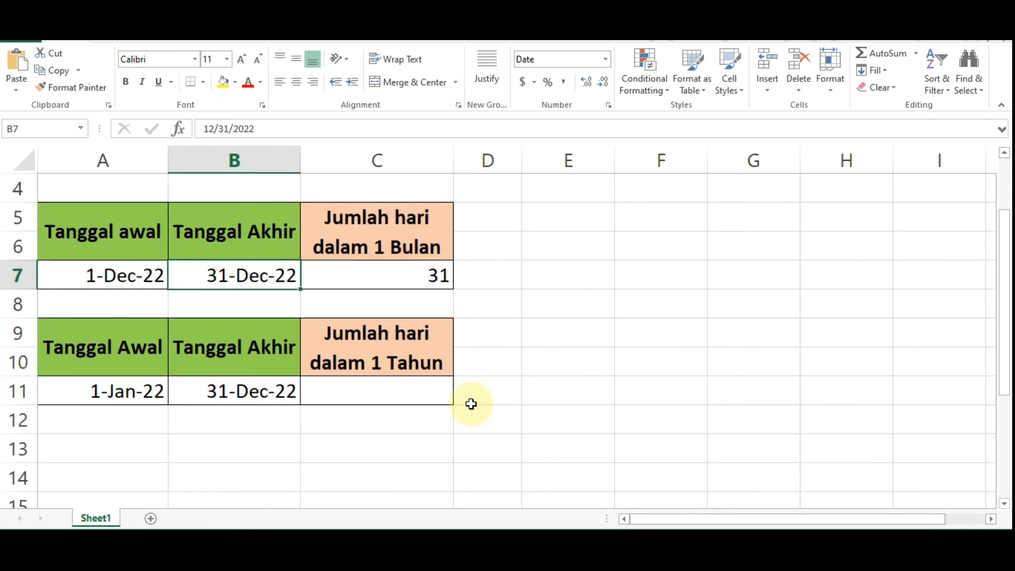
left_click(101, 351)
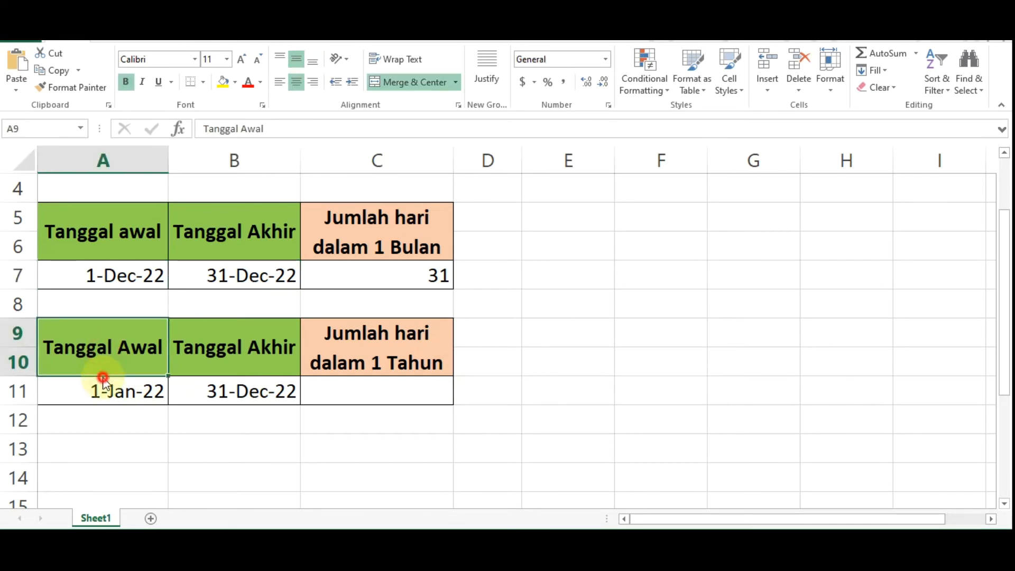
left_click(104, 389)
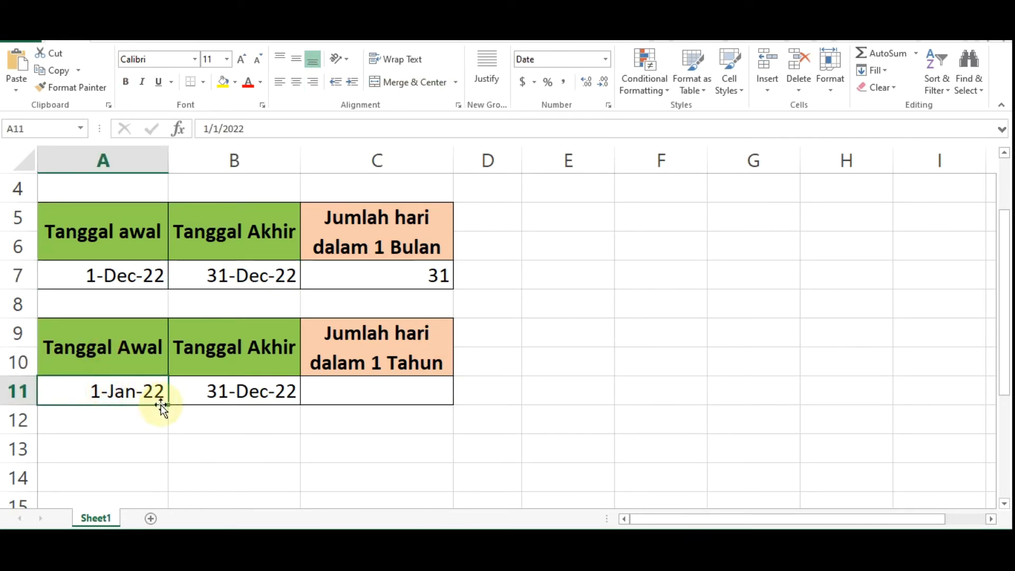
left_click(239, 391)
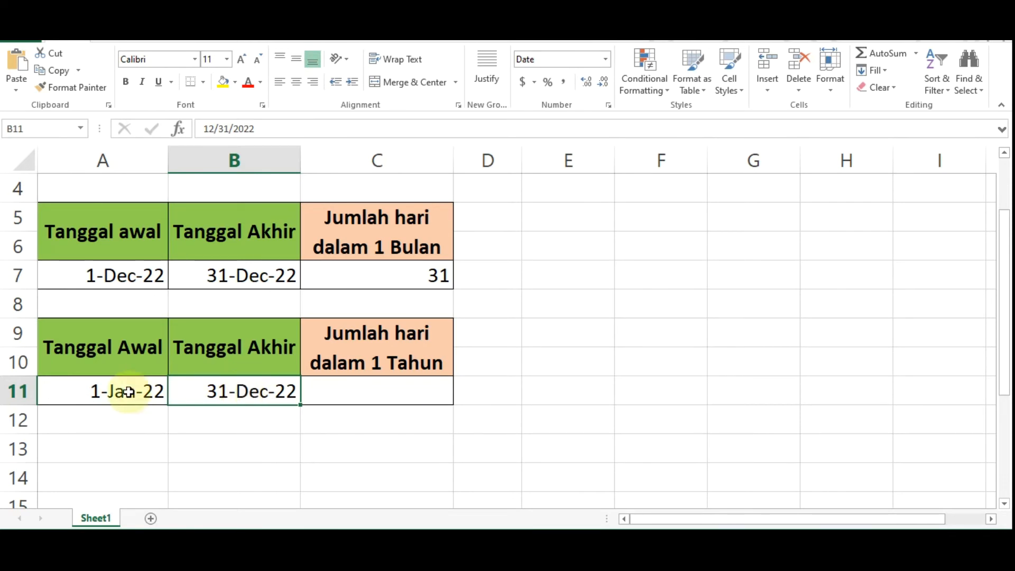
- Enter the formula =DATEDIF(A11,B11,"d")+1 in C11 to count the days in one year
left_click(369, 390)
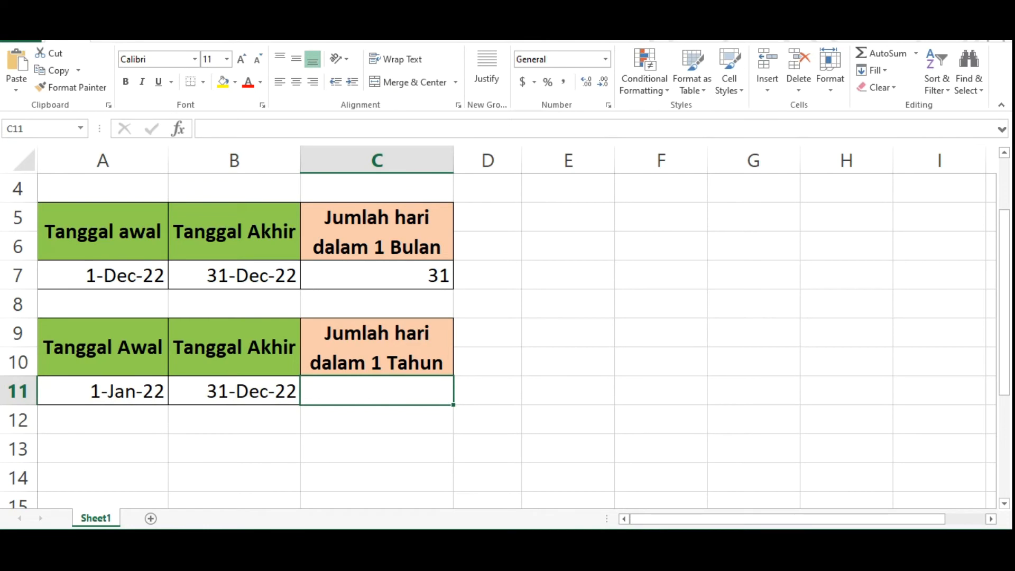
scroll(306, 389, "up", 3)
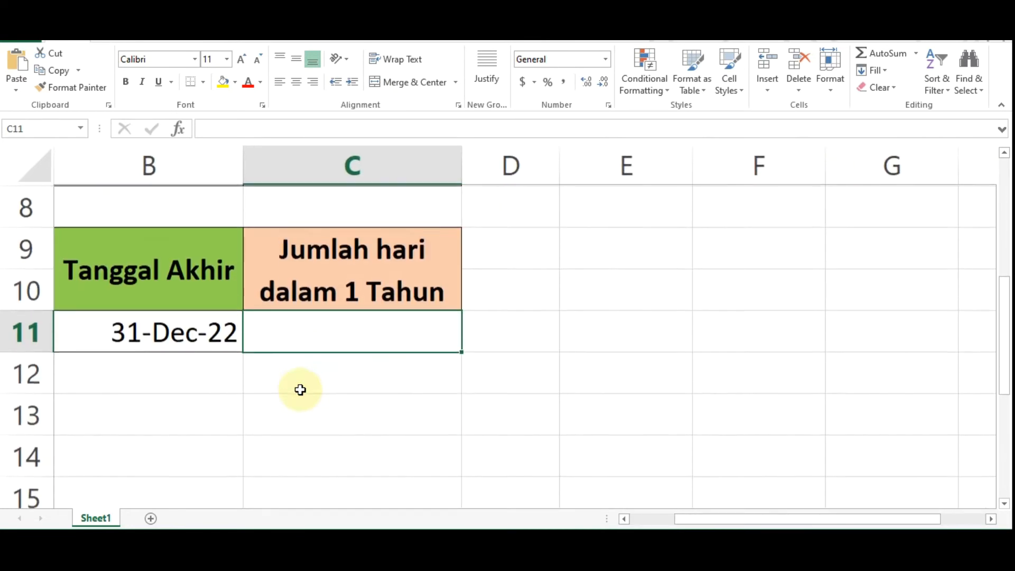
left_click_drag(712, 518, 656, 518)
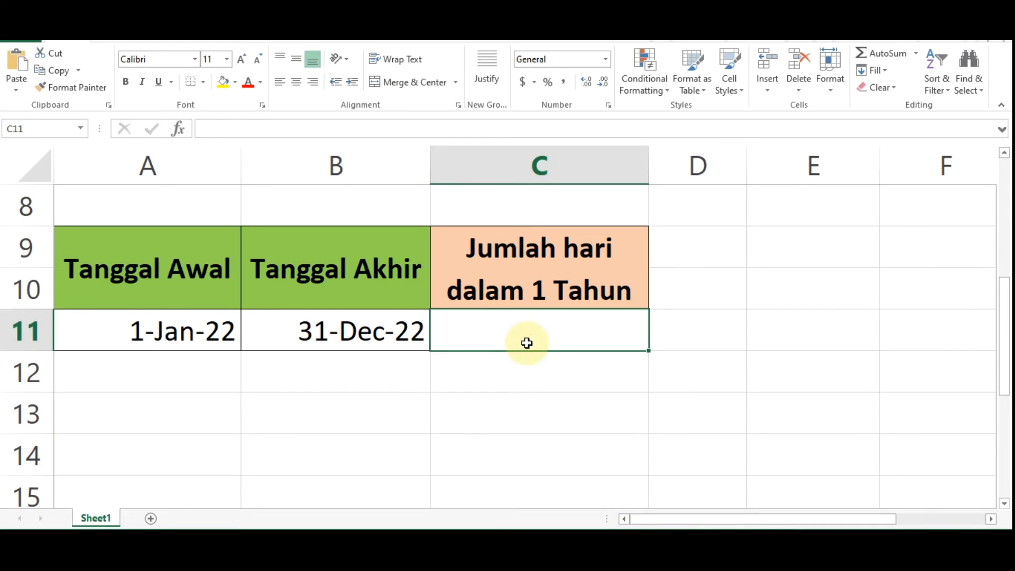
type("=")
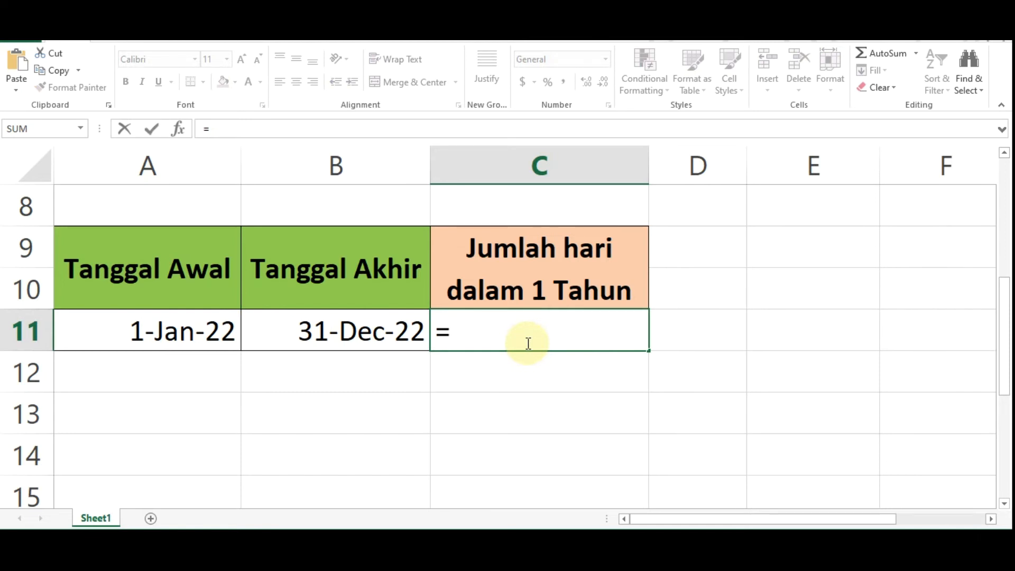
type("dated")
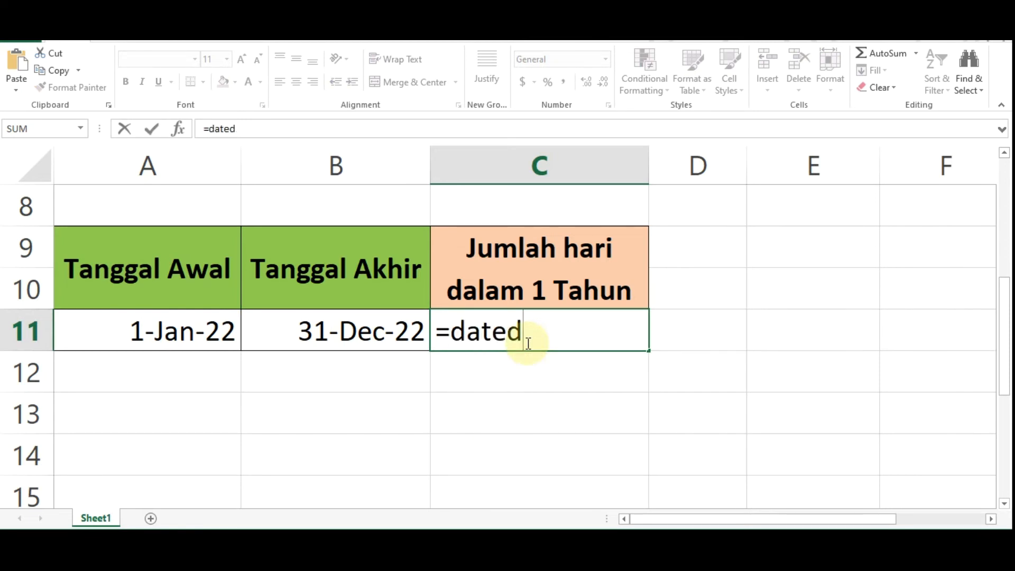
type("if")
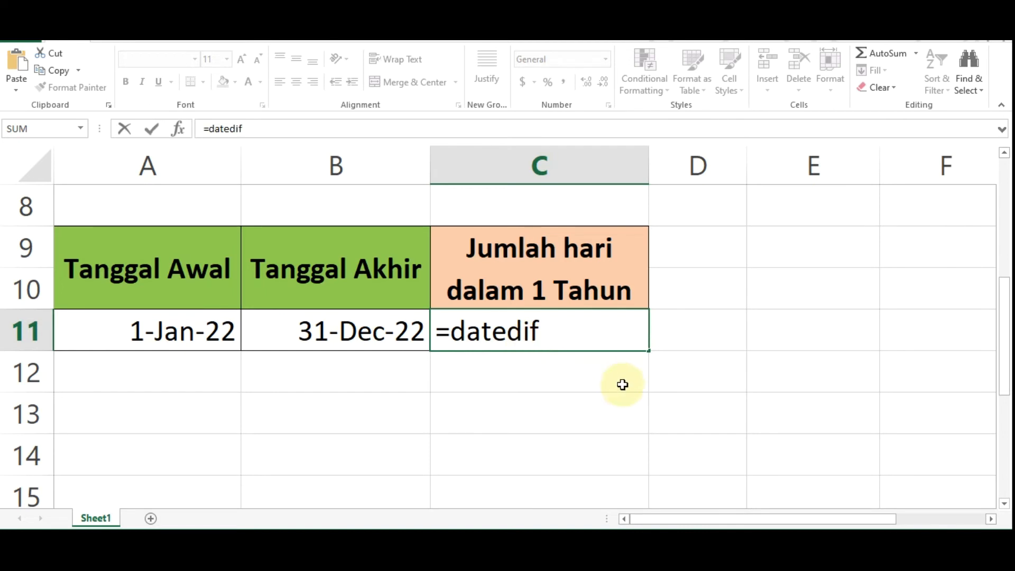
type("(")
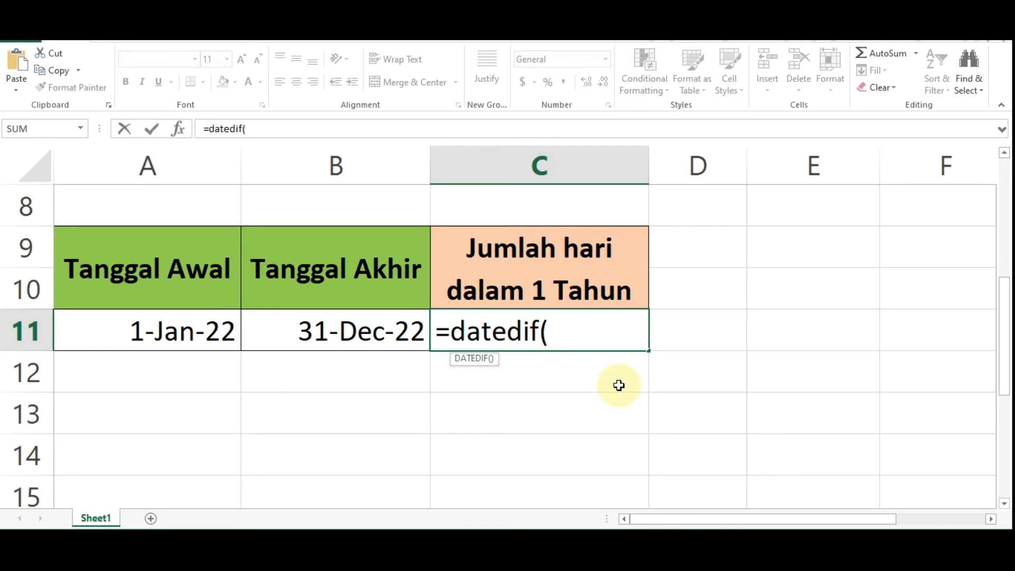
left_click(146, 325)
type(",")
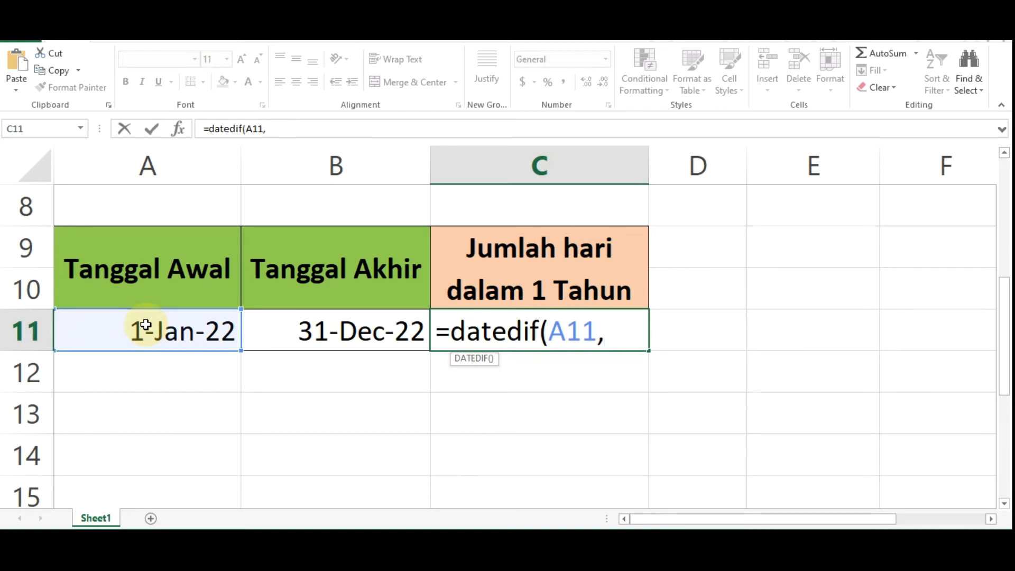
left_click(333, 327)
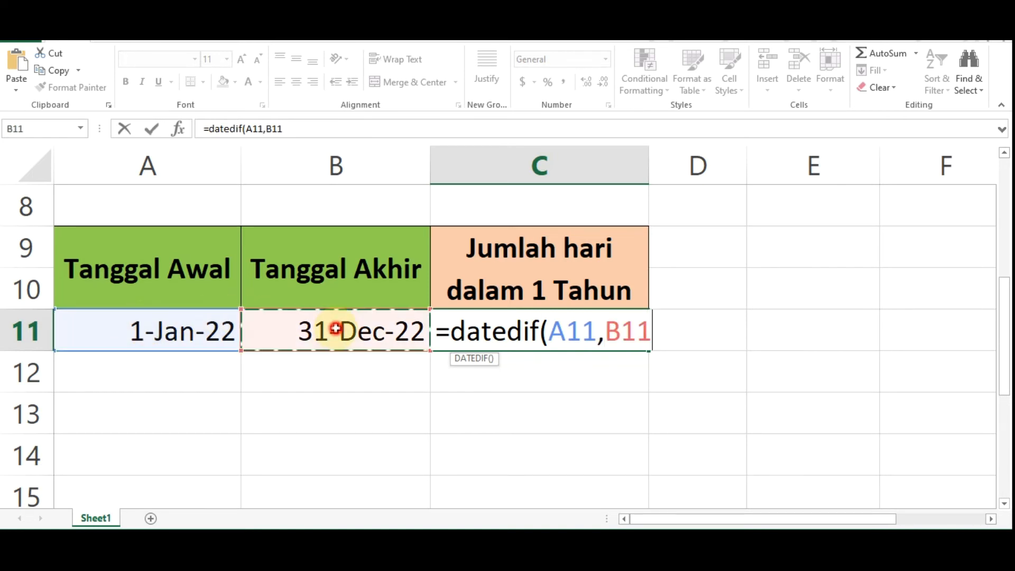
type(",")
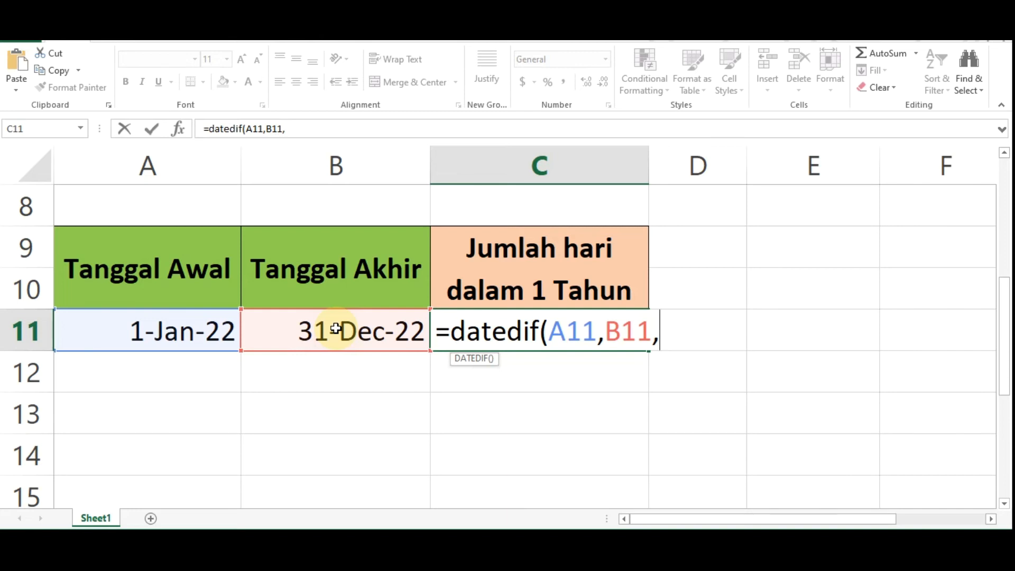
type("\"d")
type("\")")
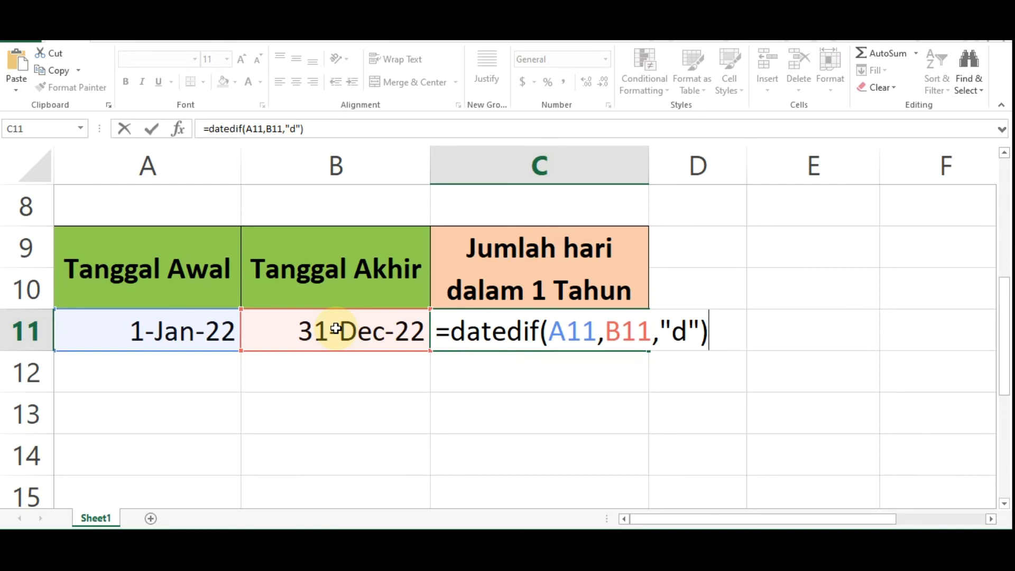
type("+1")
key("Return")
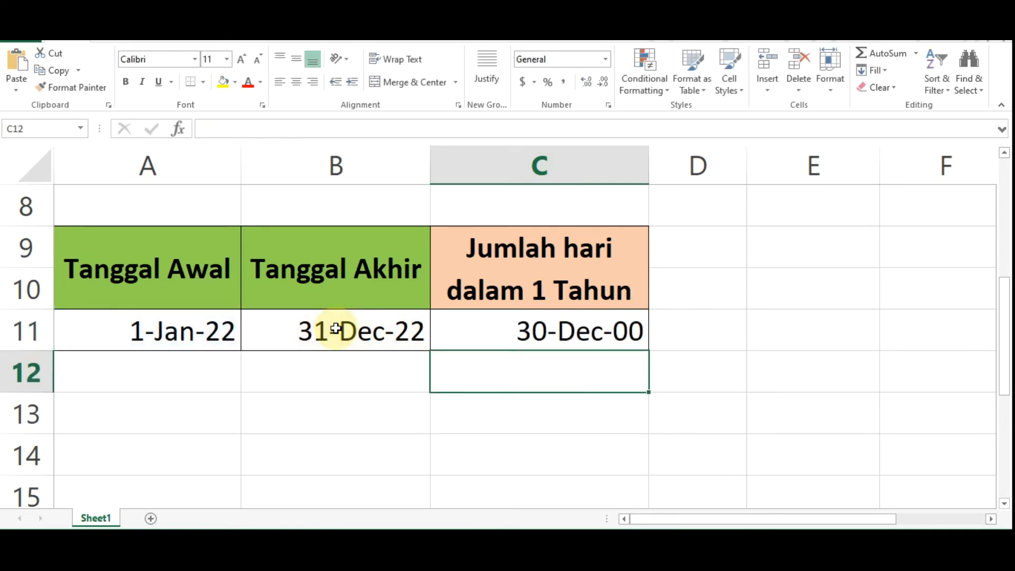
- Apply the General number format to the one-year day count in C11
left_click(632, 329)
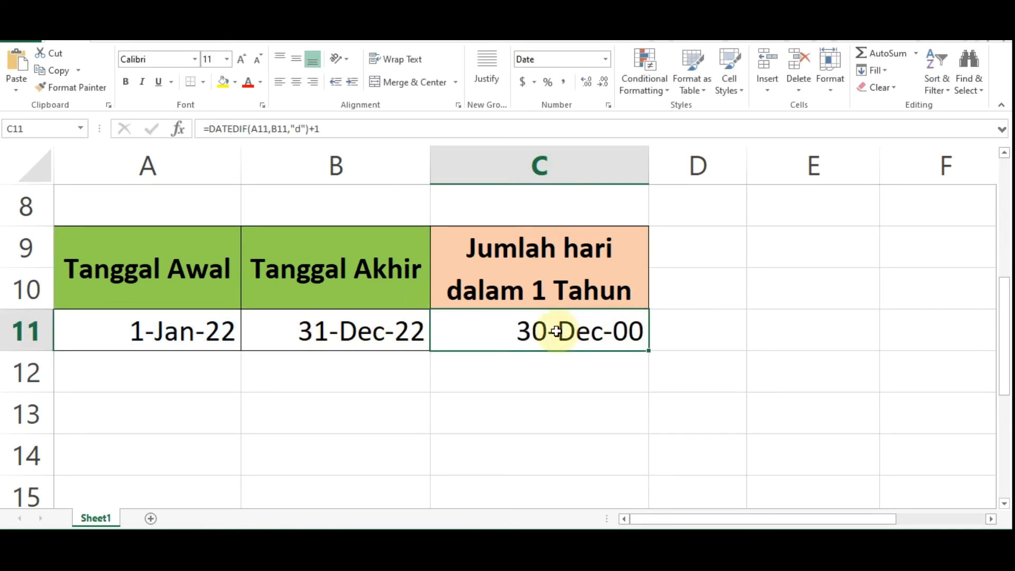
left_click(605, 58)
left_click(567, 89)
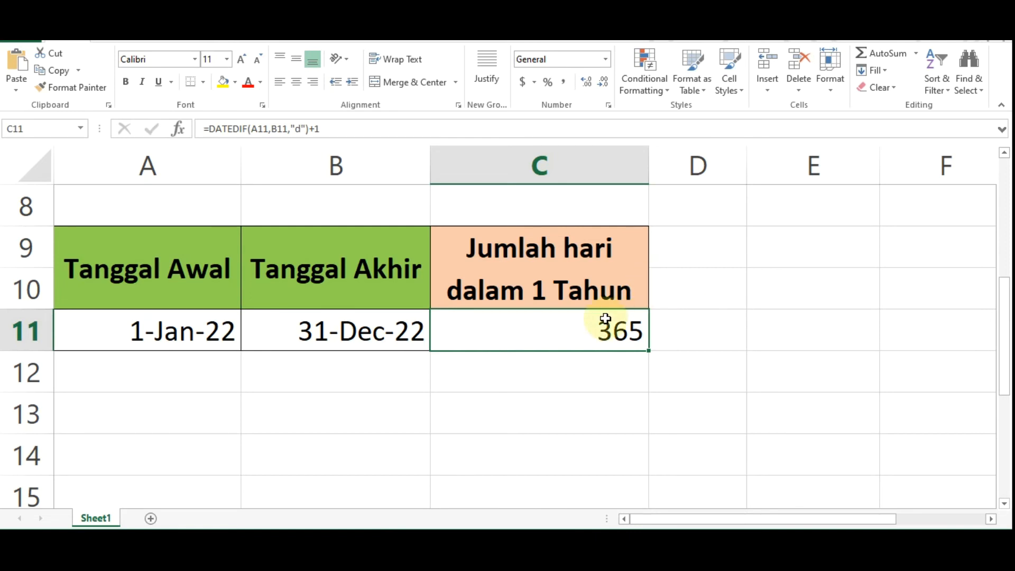
scroll(607, 328, "up", 2)
scroll(607, 328, "down", 2)
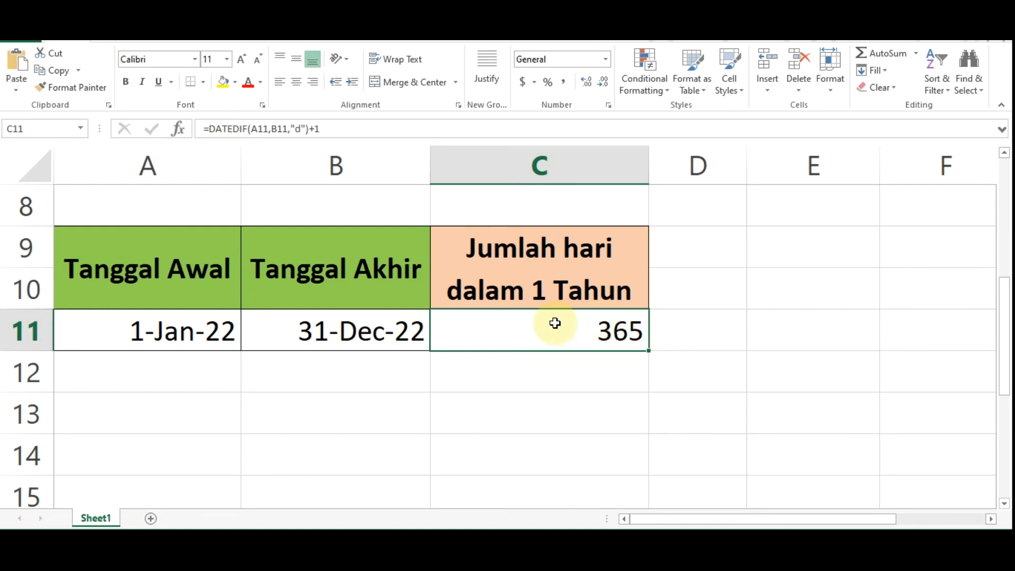
- Clear the existing day-count formula from C3 in the one-week table
scroll(550, 323, "up", 3)
scroll(544, 324, "down", 3)
scroll(544, 325, "up", 2)
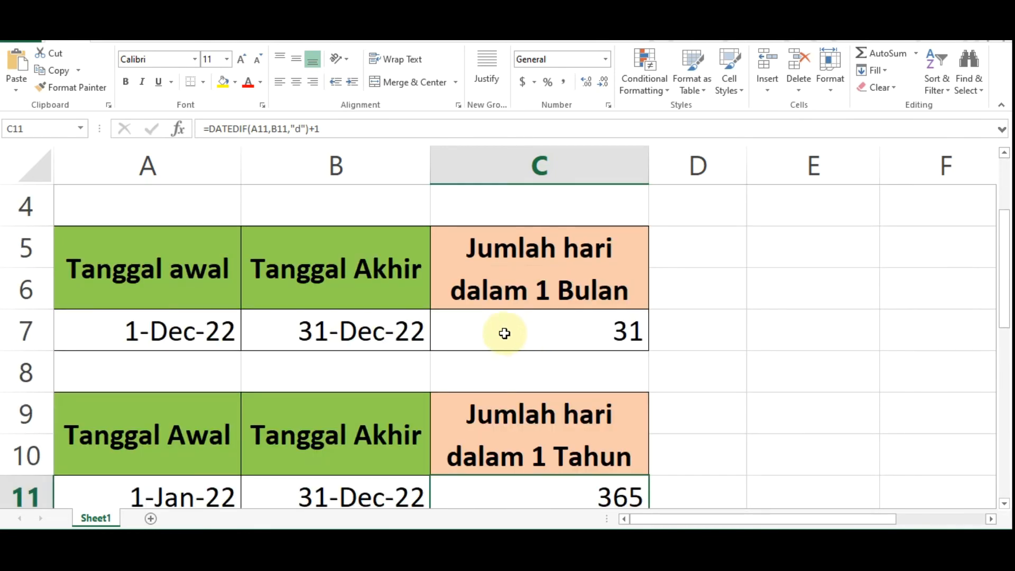
scroll(503, 338, "down", 1)
scroll(503, 334, "up", 2)
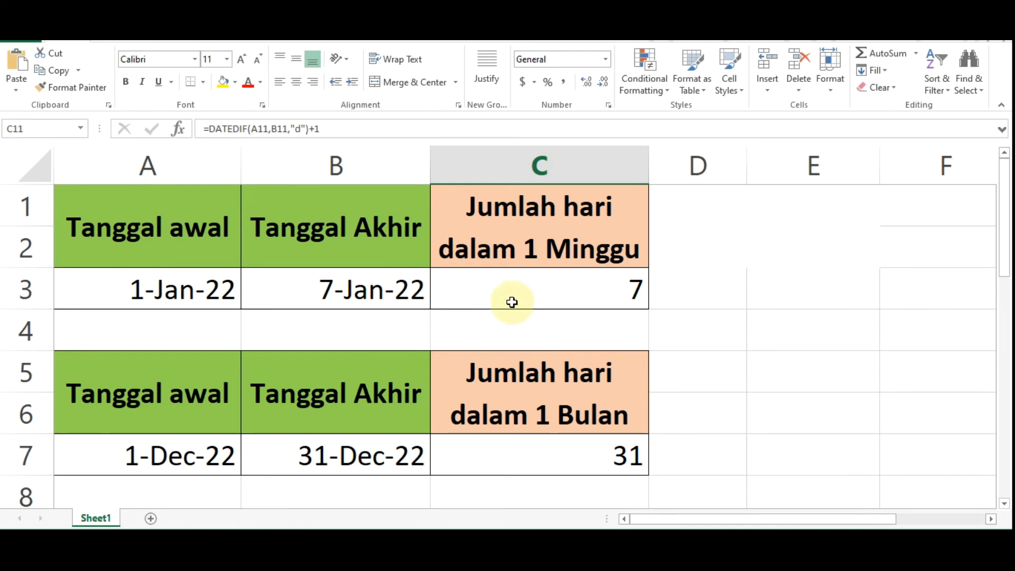
left_click(500, 288)
double_click(500, 287)
left_click_drag(736, 288, 429, 285)
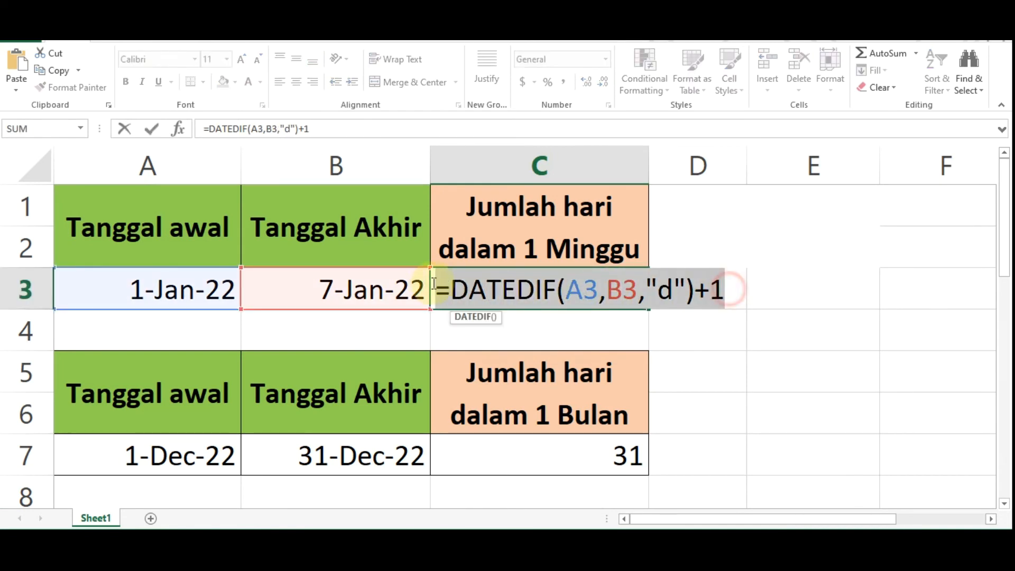
key("BackSpace")
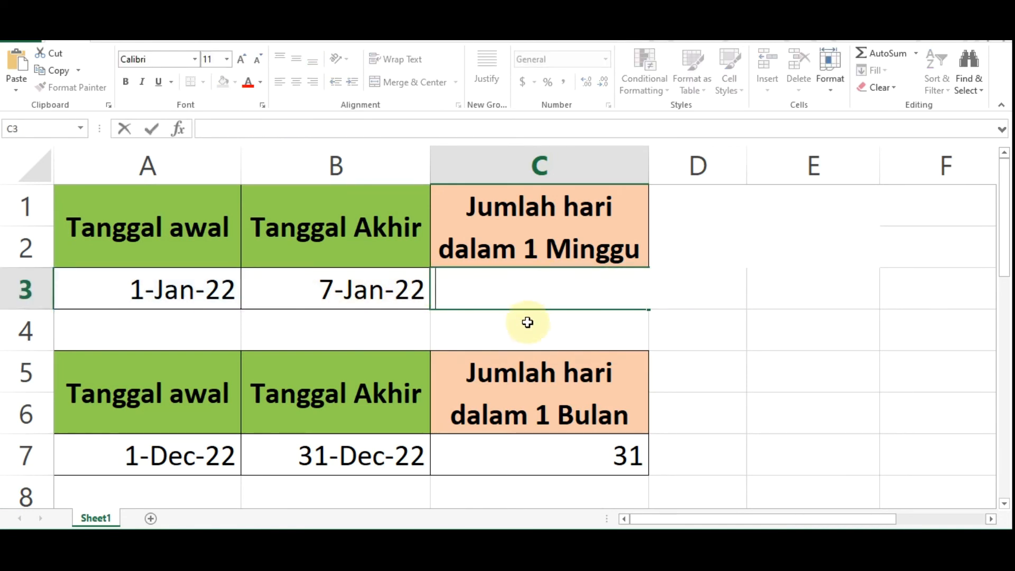
key("Return")
- Enter the formula =DATEDIF(A3,B3,"d") in C3 to count the days between the one-week table's start and end dates
left_click(516, 288)
type("=")
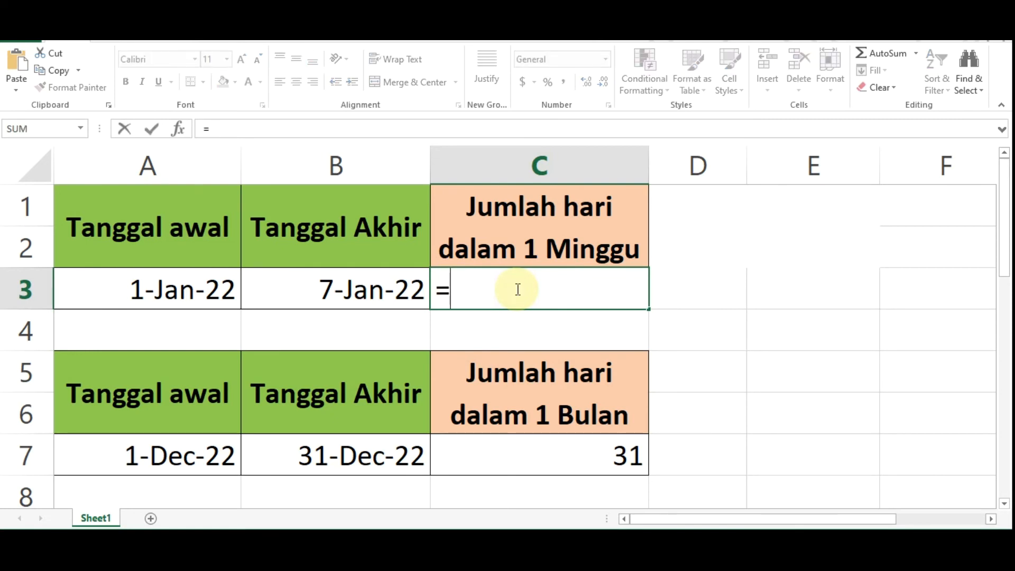
type("datedif")
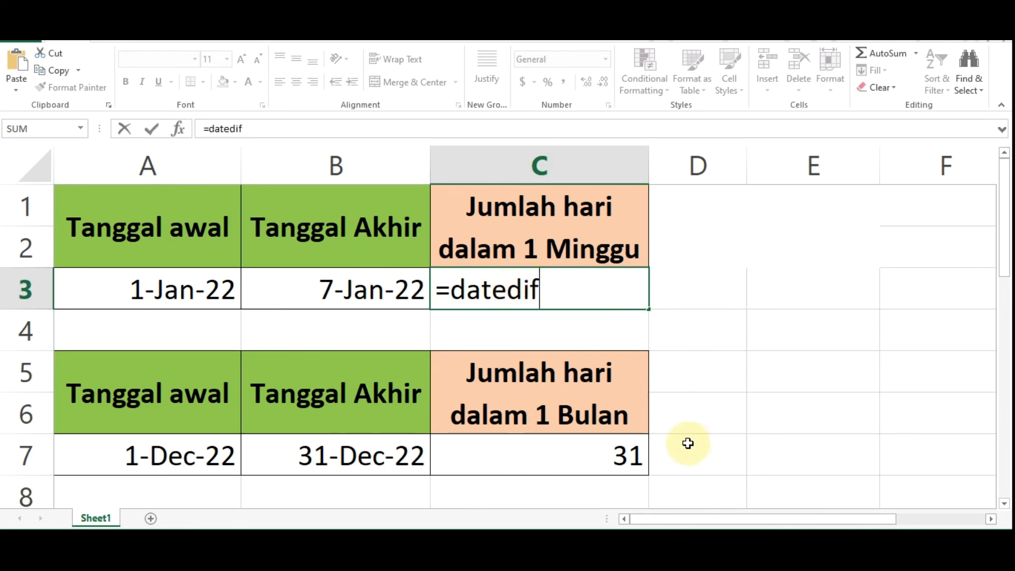
type("(")
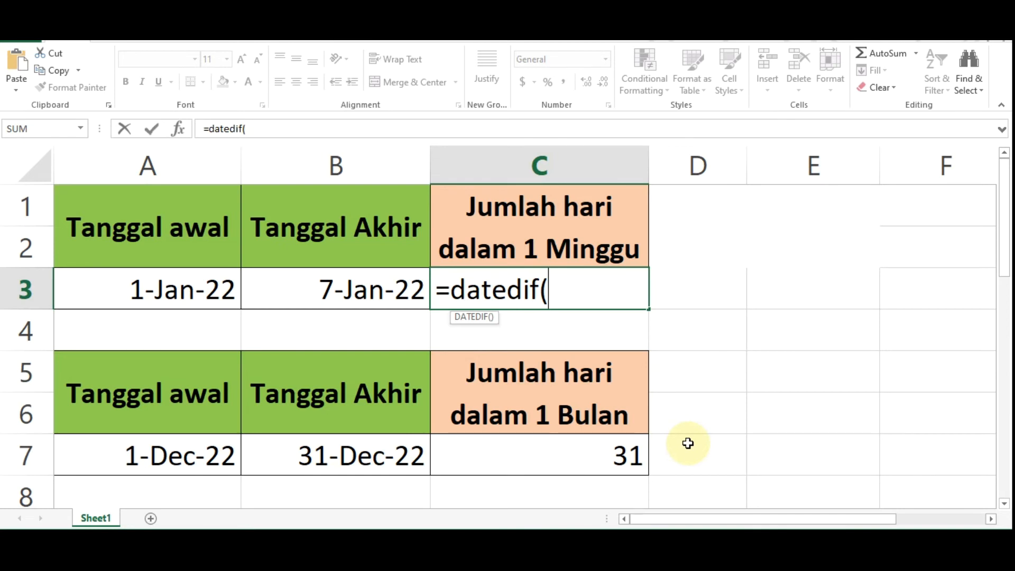
left_click(138, 290)
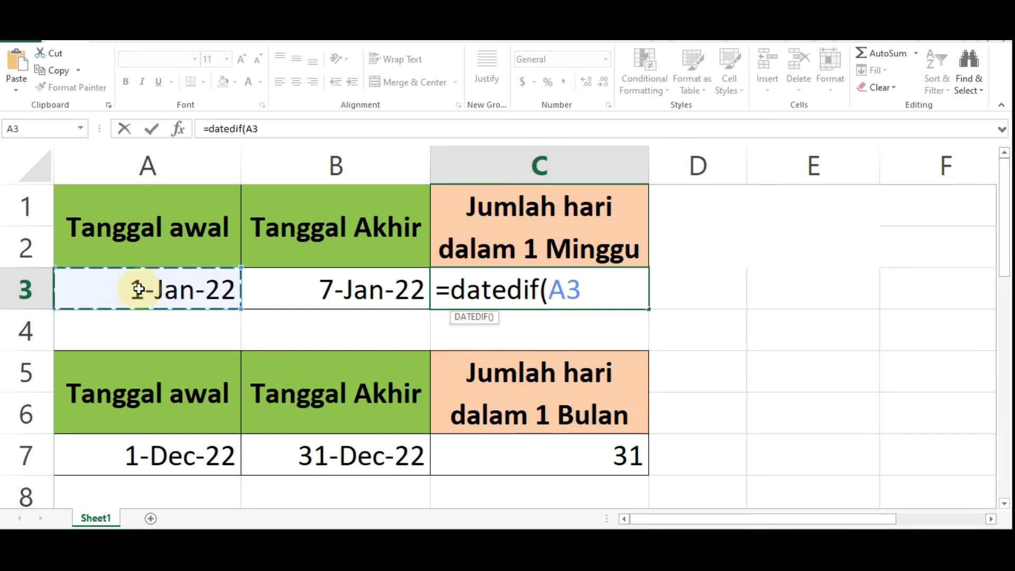
type(",")
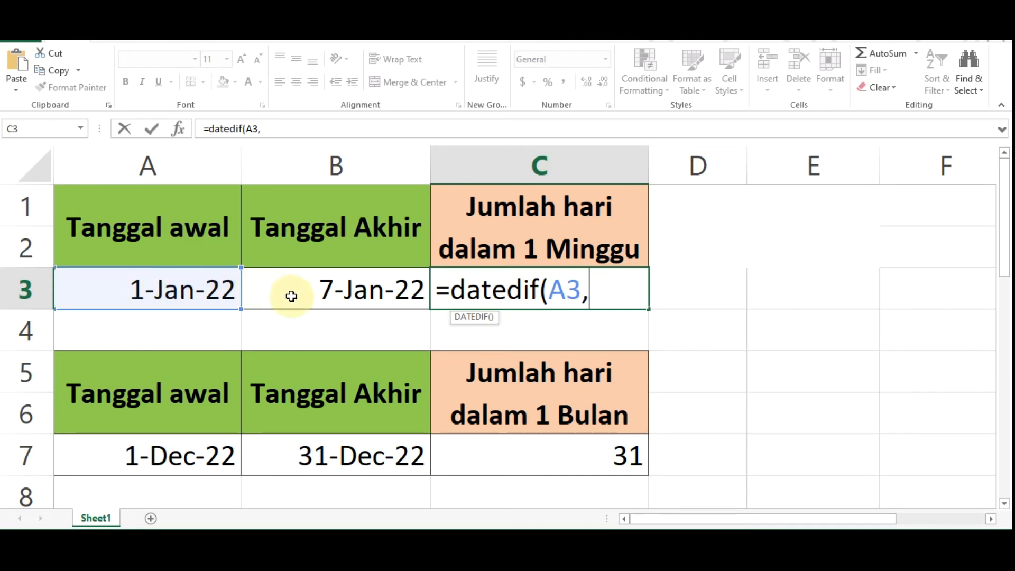
left_click(344, 296)
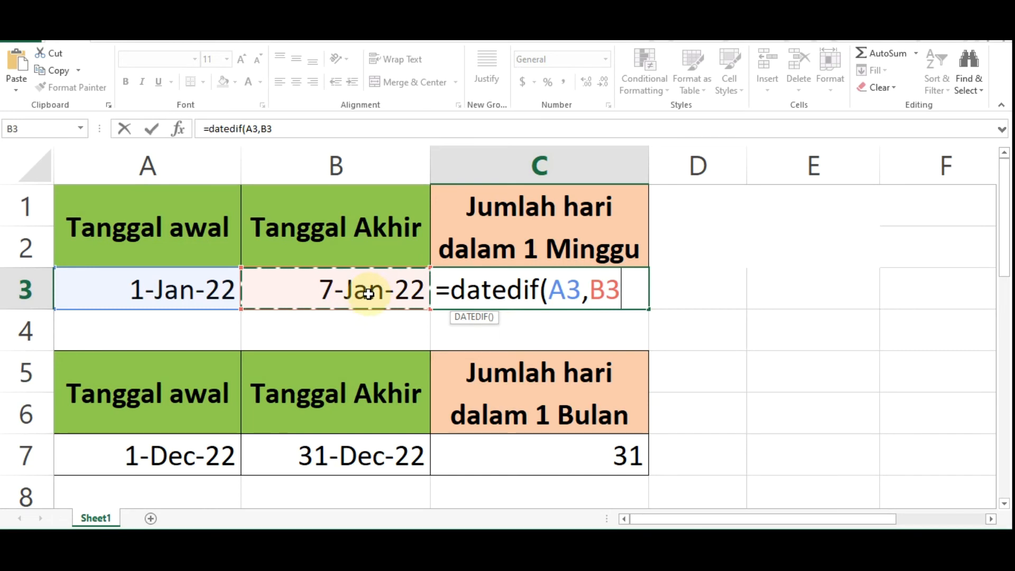
type(",")
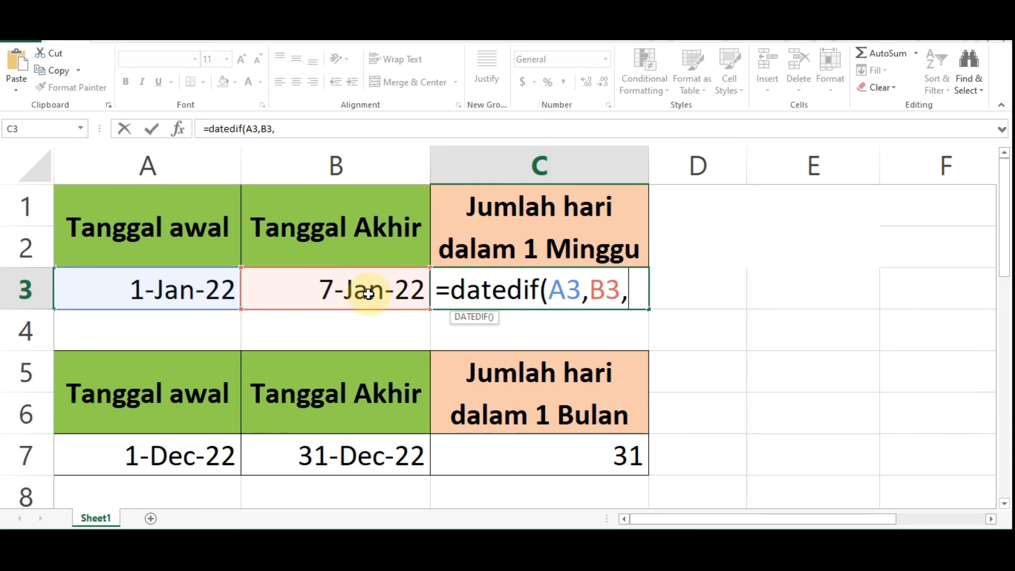
type("\"d")
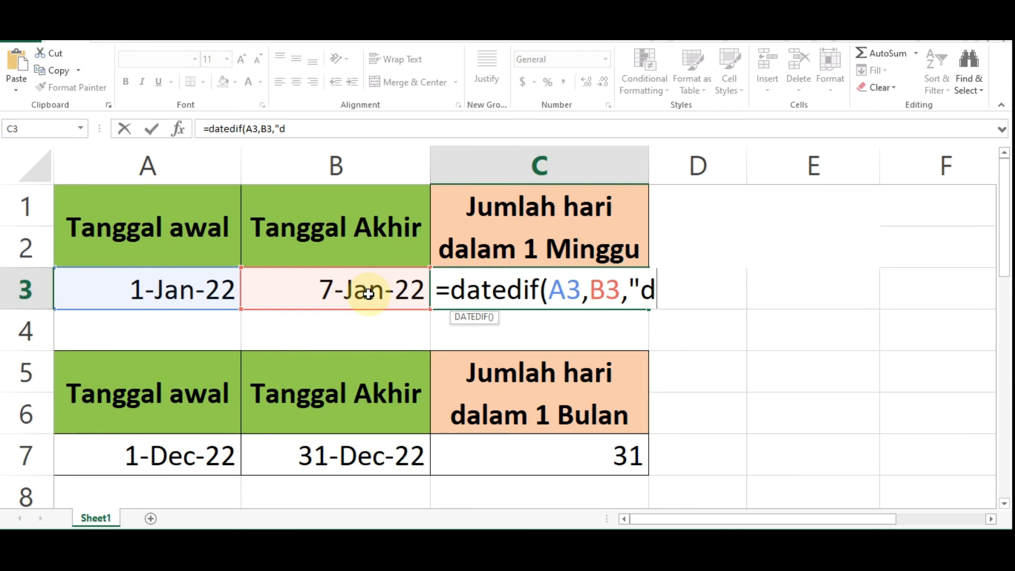
type("\")")
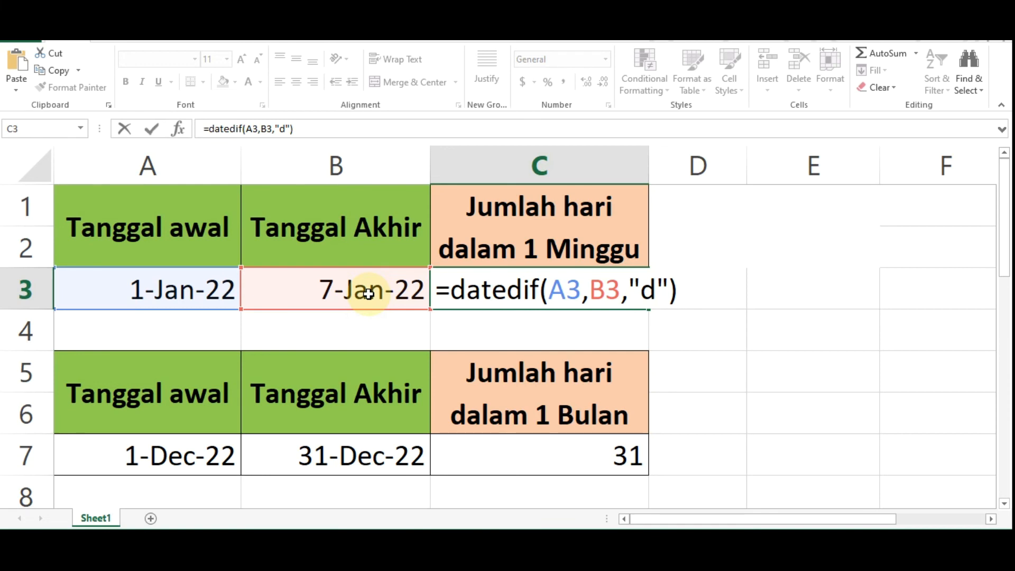
key("Return")
- Append +1 to the DATEDIF formula in C3 so that the start date is counted too
double_click(592, 289)
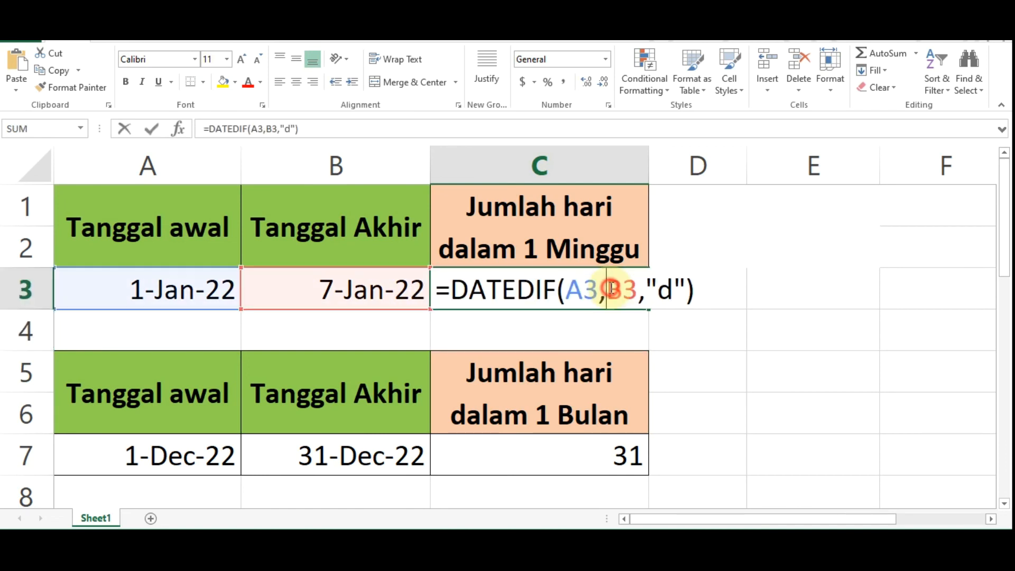
left_click(696, 289)
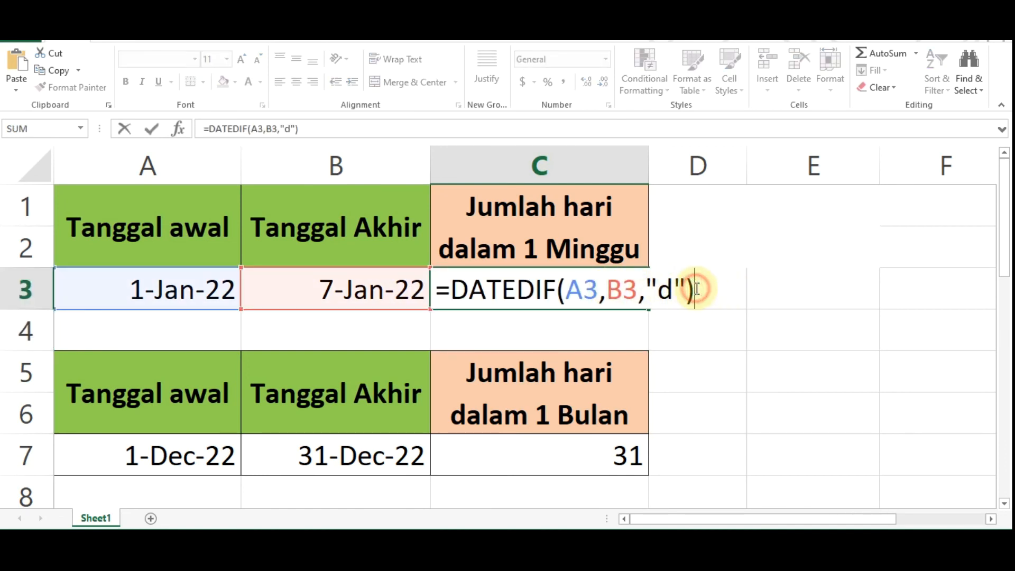
type("+1")
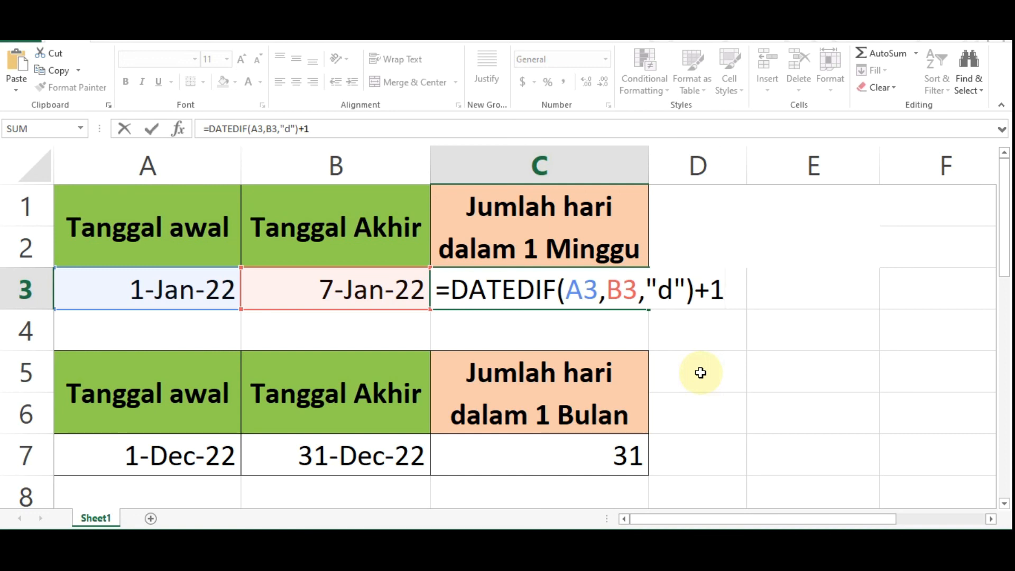
key("Return")
- Apply the General number format to the one-week day count in C3
left_click(547, 283)
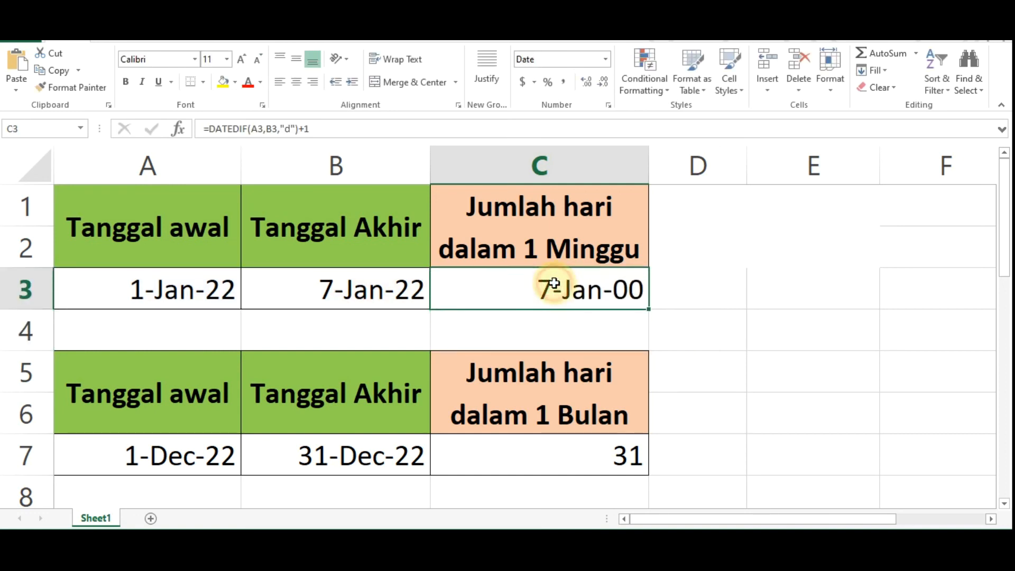
left_click(605, 59)
left_click(562, 84)
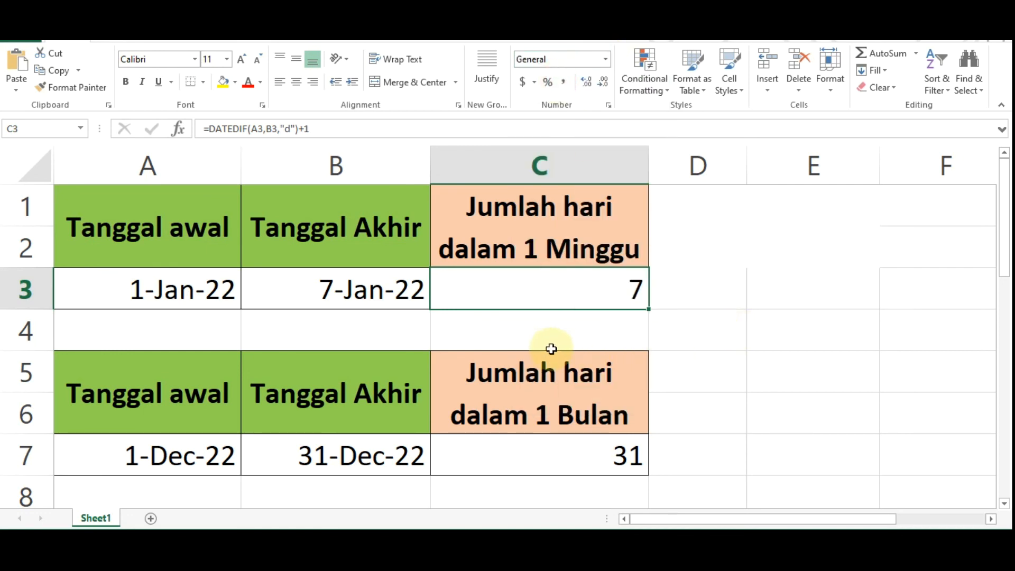